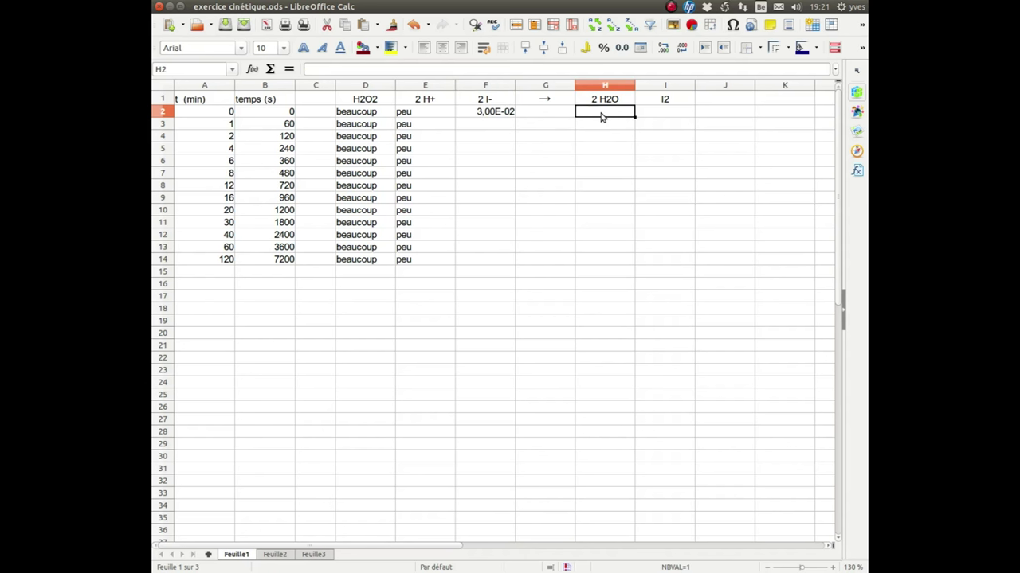
Enter "beaucoup" in H2 under 2 H2O and fill it down through H14
type("beauc")
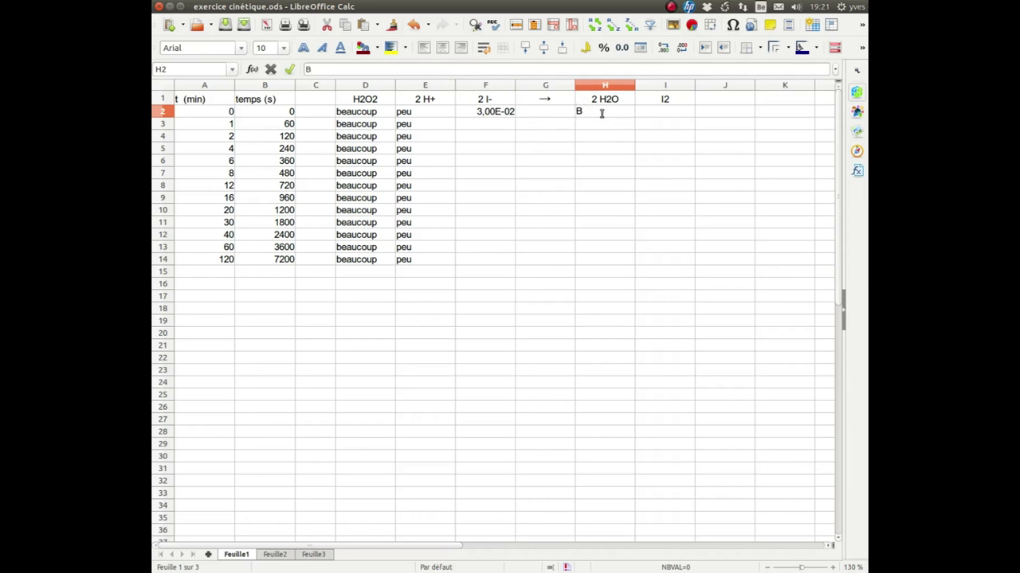
type("oup")
key("Return")
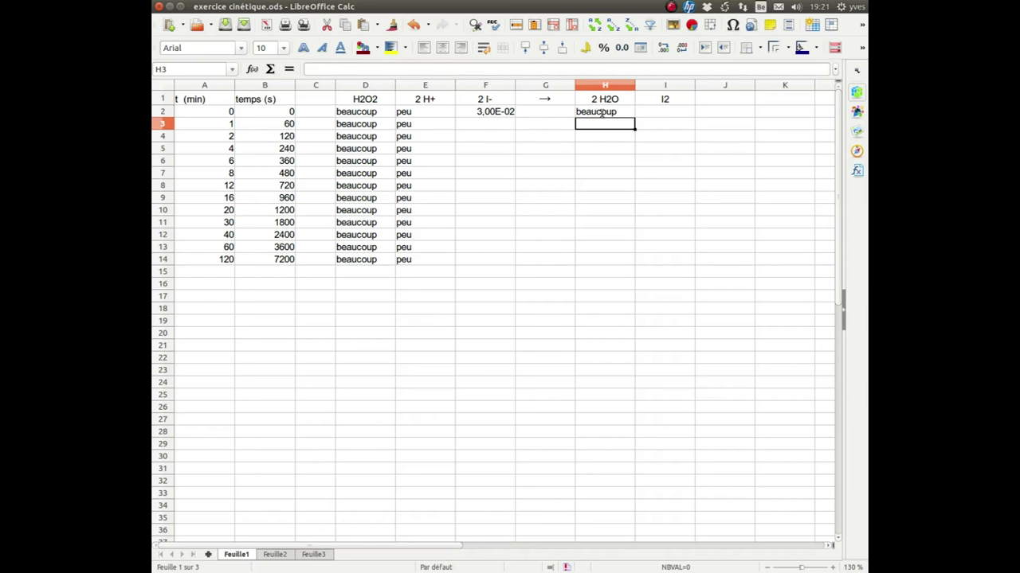
left_click(618, 112)
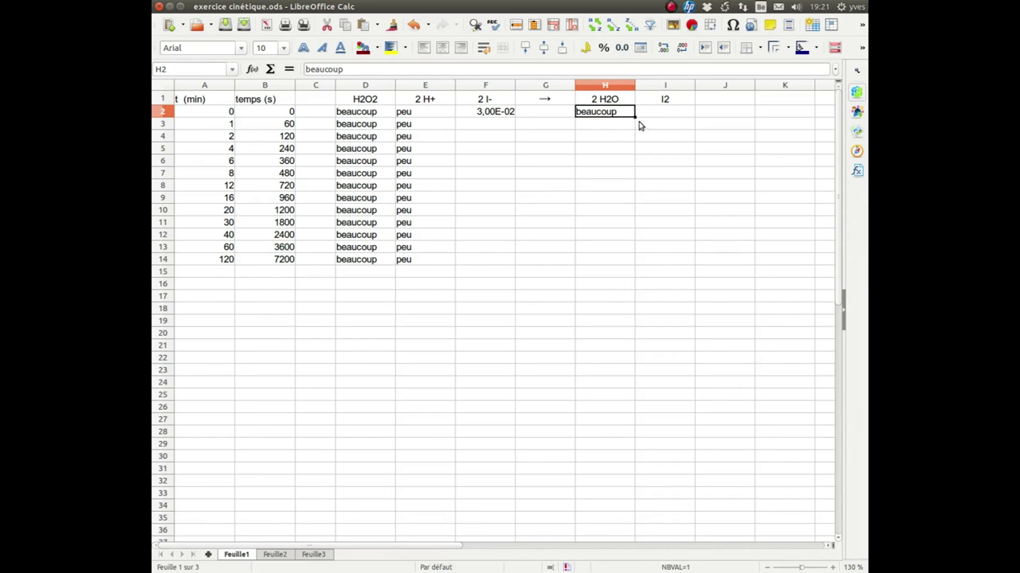
left_click_drag(634, 116, 608, 268)
Enter an initial I2 concentration of 0 in cell I2
left_click(662, 113)
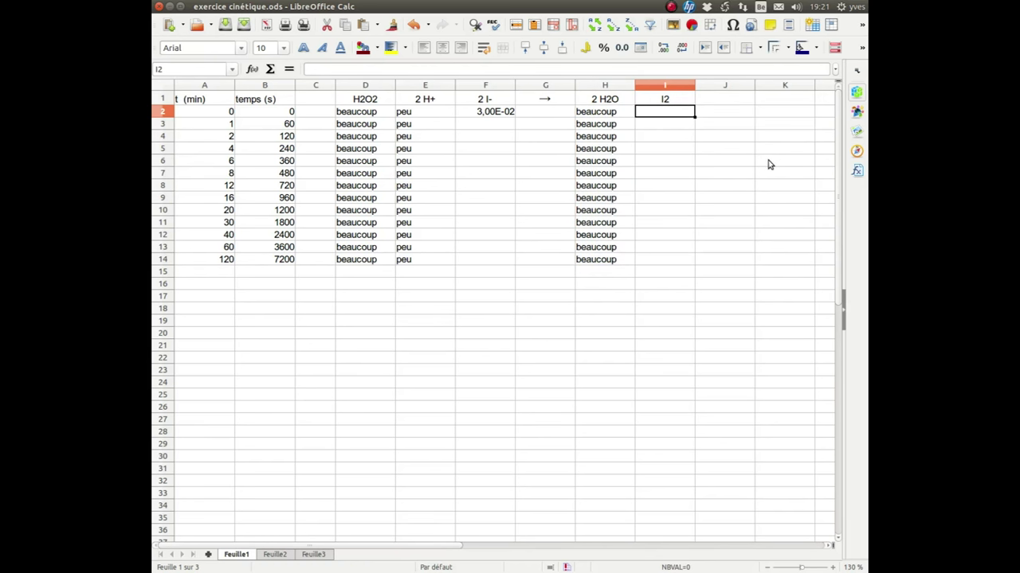
type("0")
key("Return")
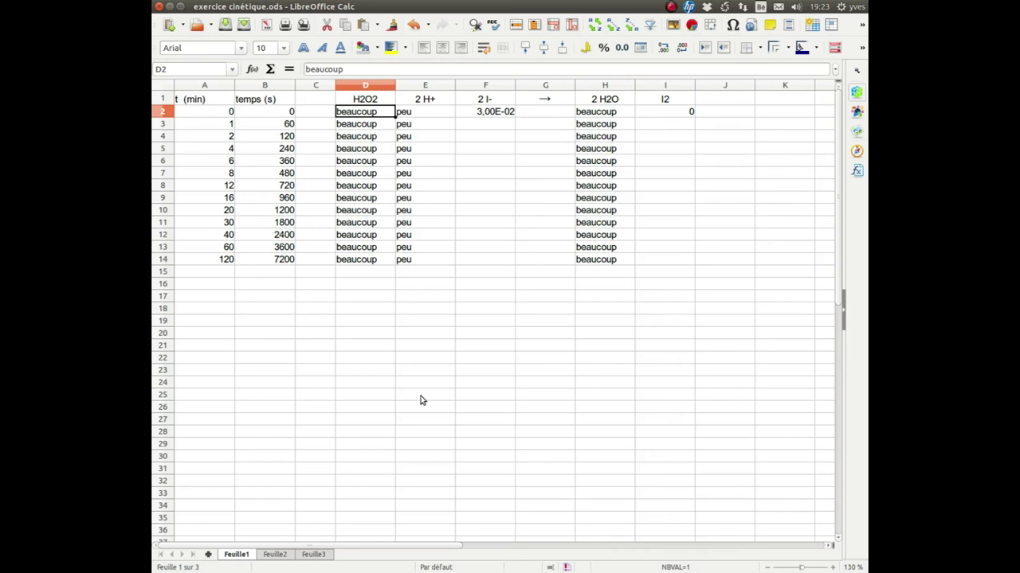
On sheet Feuille2, enter the formula =$F$2-(2*I3) in F3 to calculate the remaining I- concentration
left_click(275, 554)
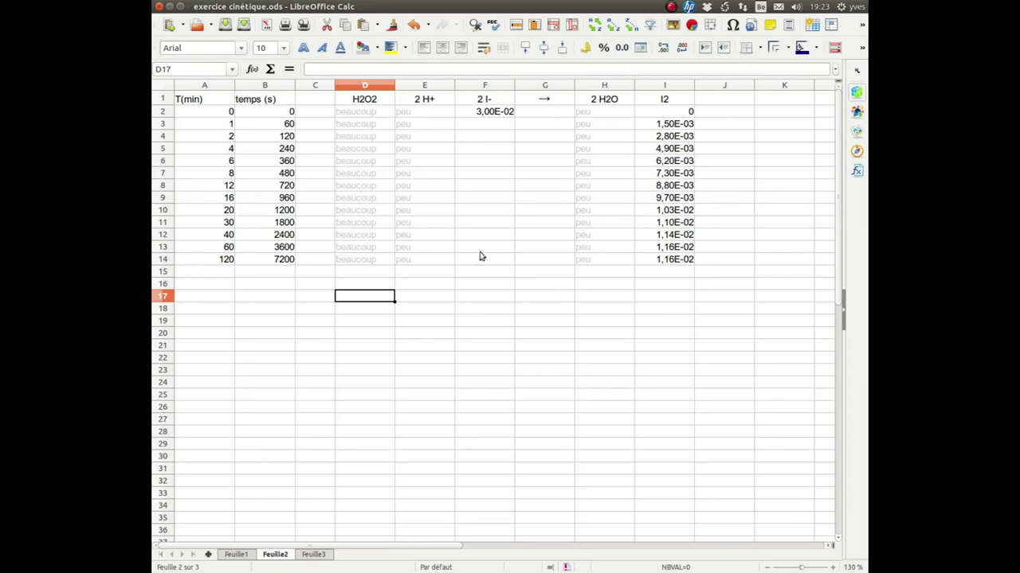
left_click(493, 127)
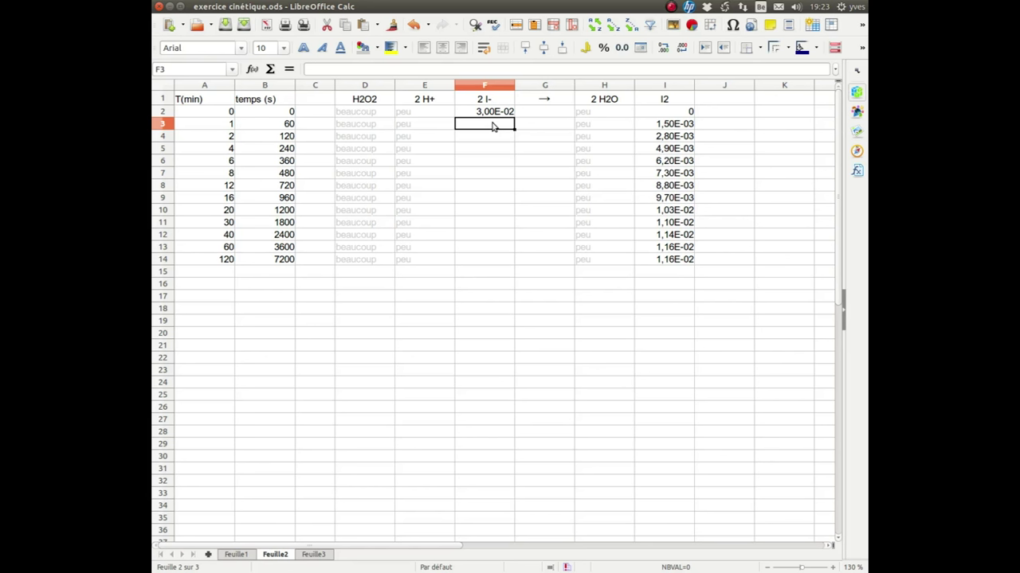
type("=")
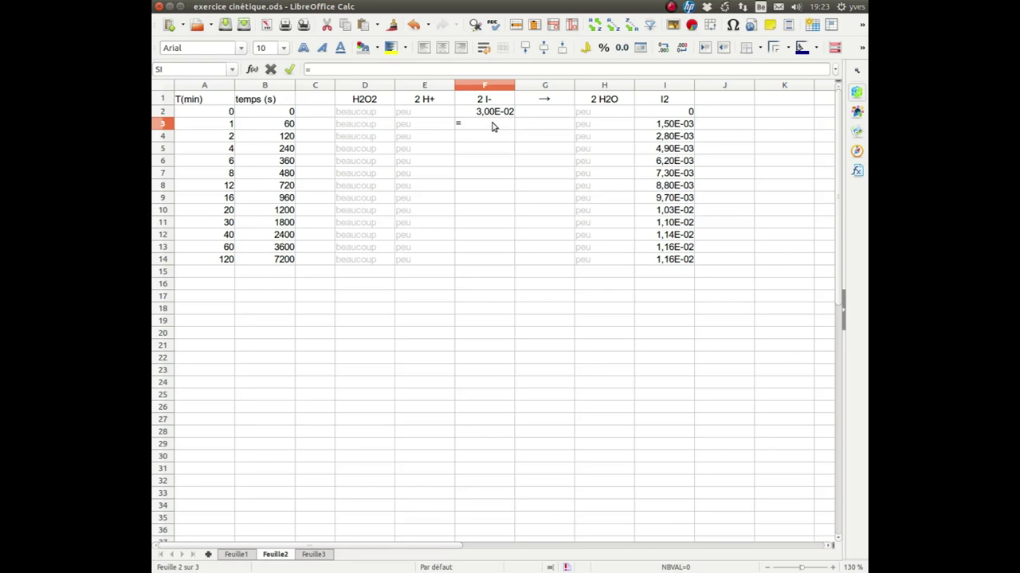
left_click(485, 113)
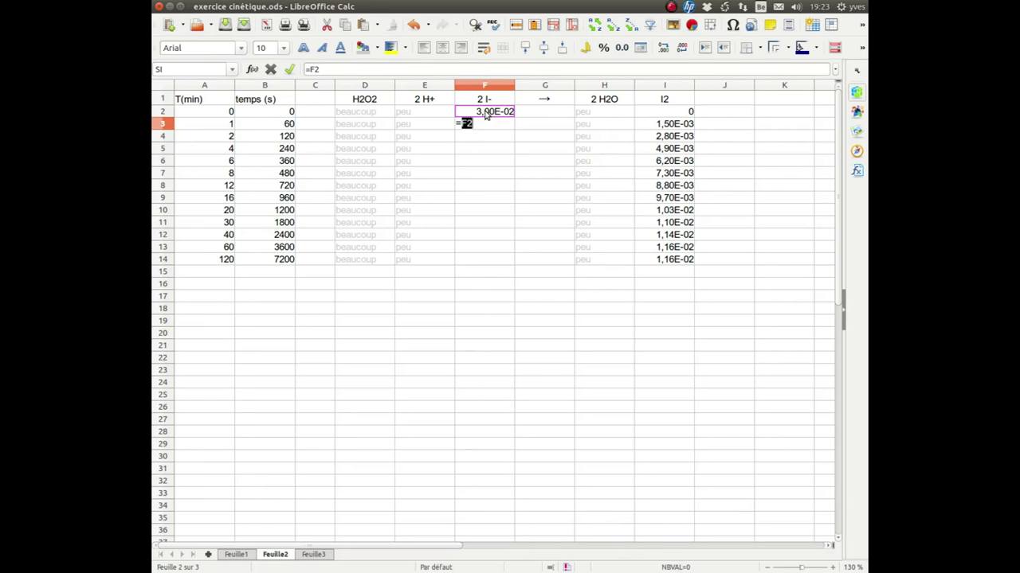
key("F4")
type("-(2*")
left_click(666, 126)
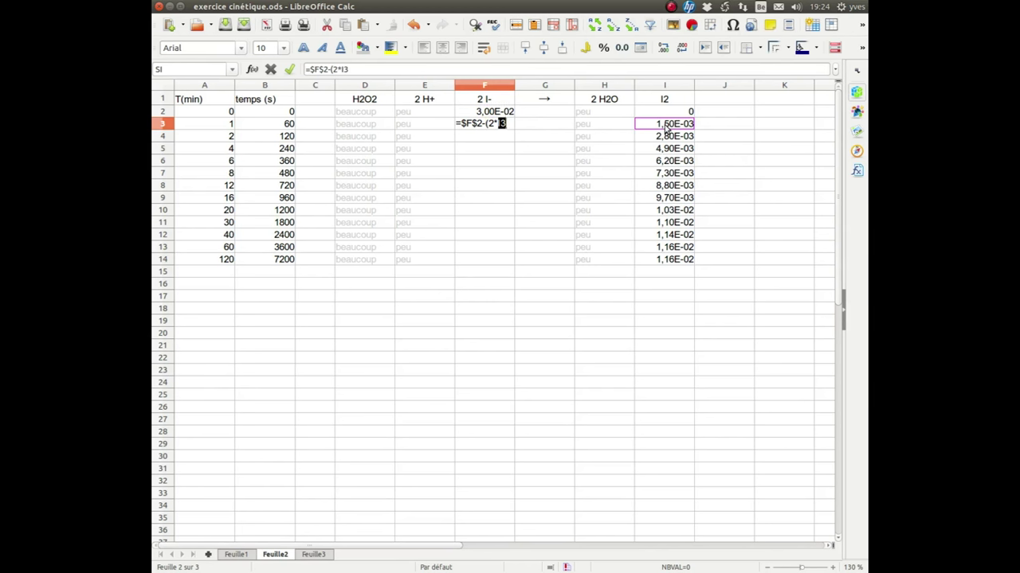
type(")")
key("Return")
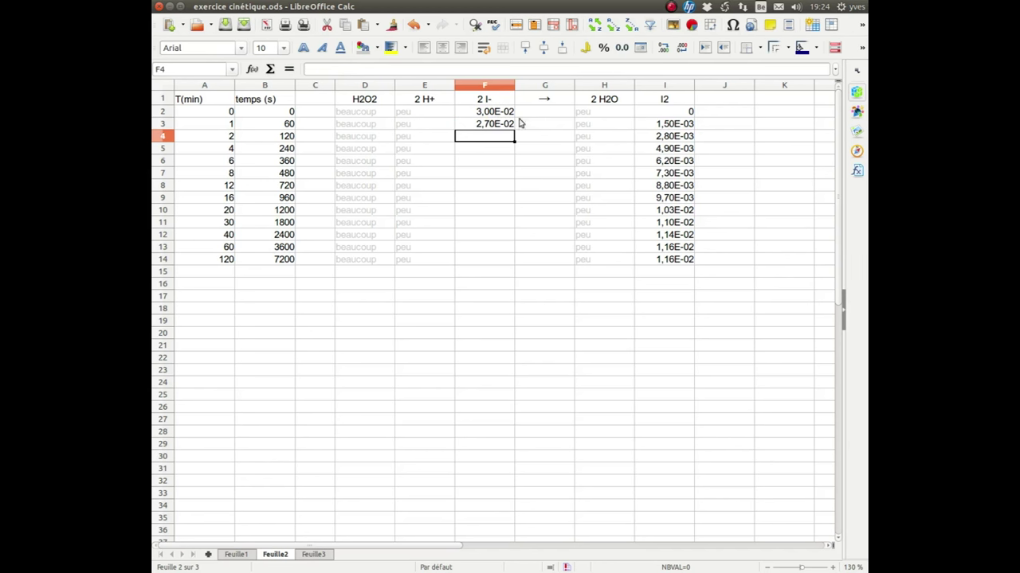
Fill the I- concentration formula from F3 down through F14
left_click(491, 124)
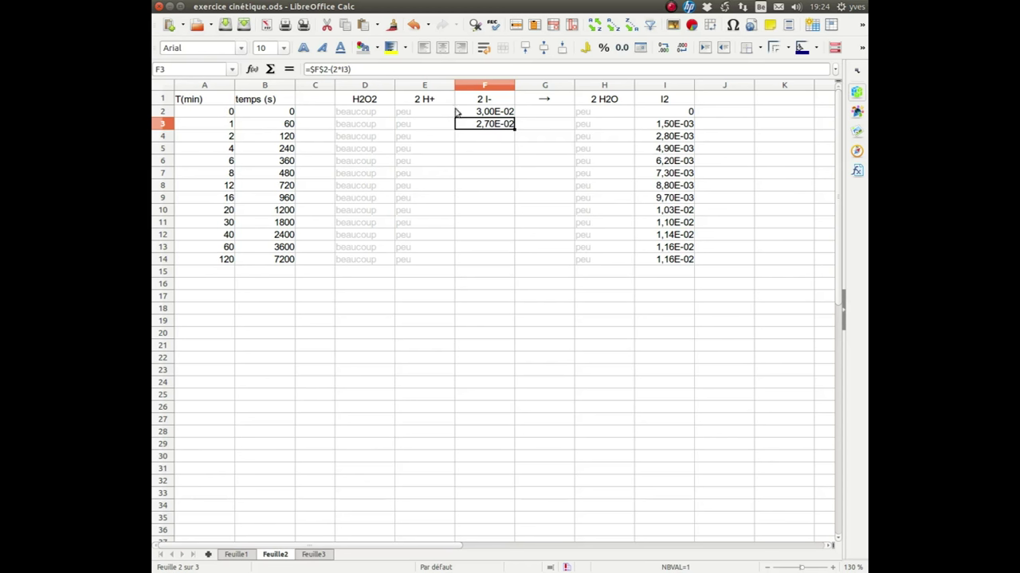
left_click_drag(513, 129, 492, 267)
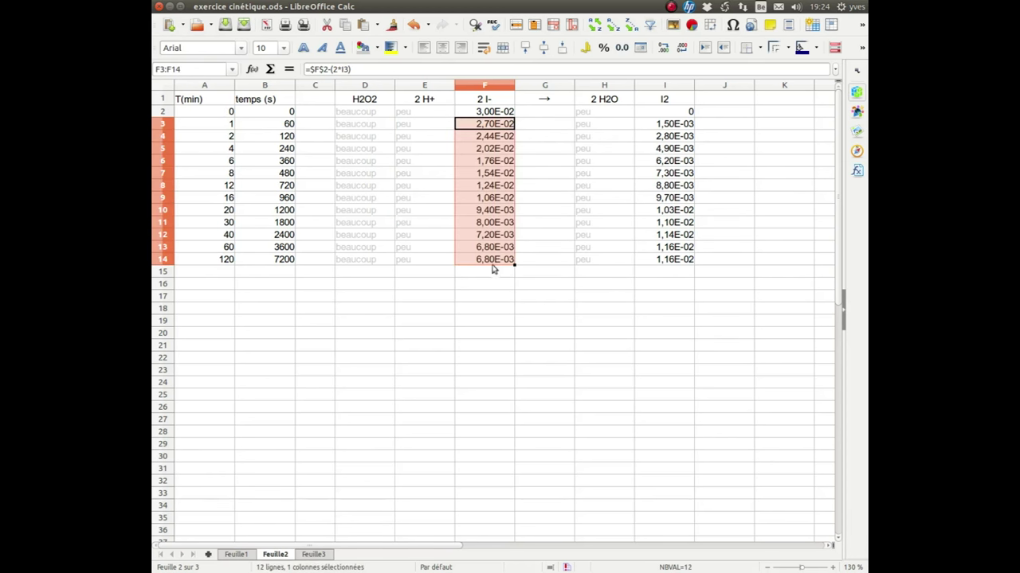
left_click(491, 126)
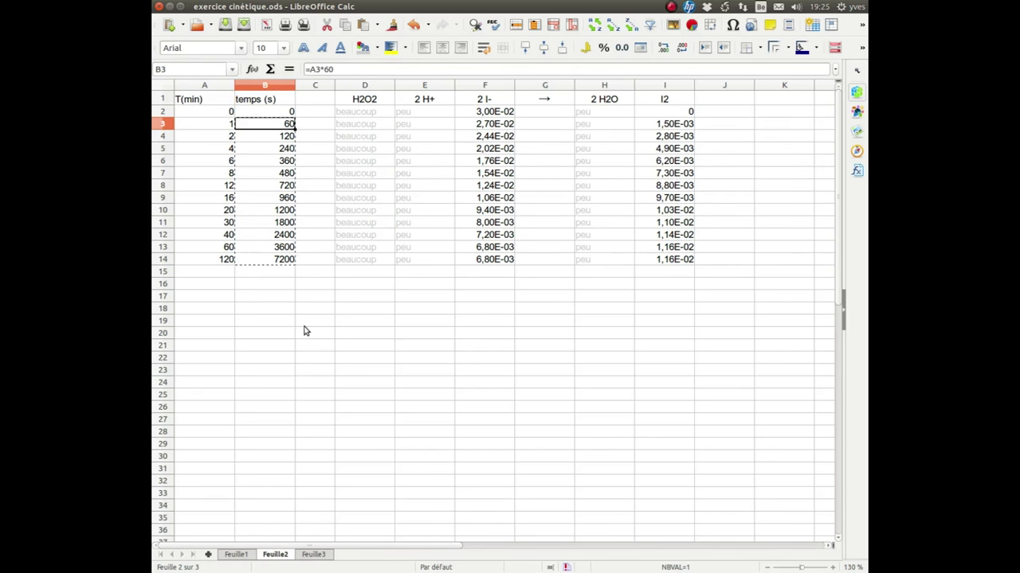
On sheet Feuille3, enter the formula =B3-B2 in K3 to calculate the time interval Δt
left_click(319, 555)
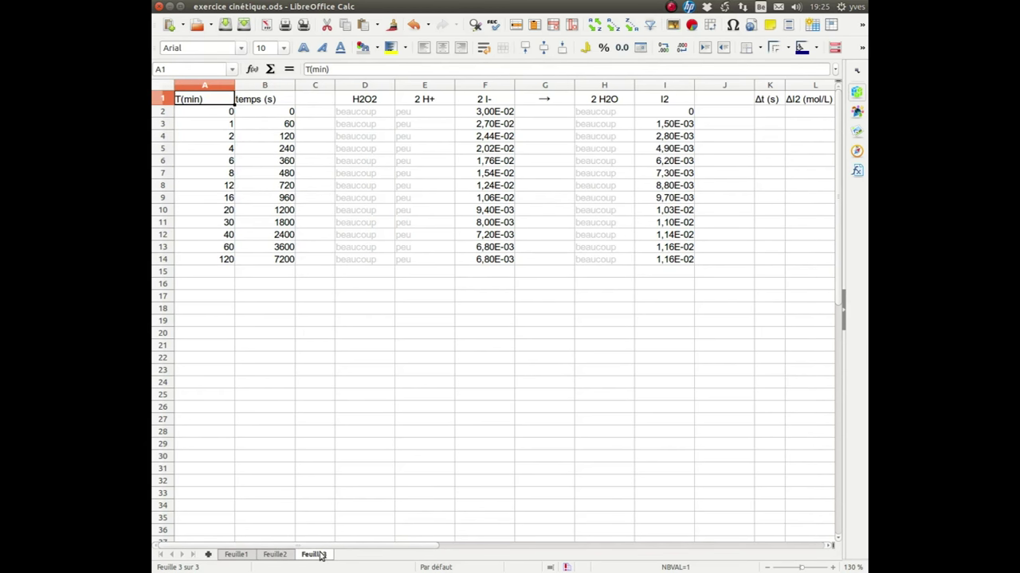
left_click_drag(436, 550, 495, 551)
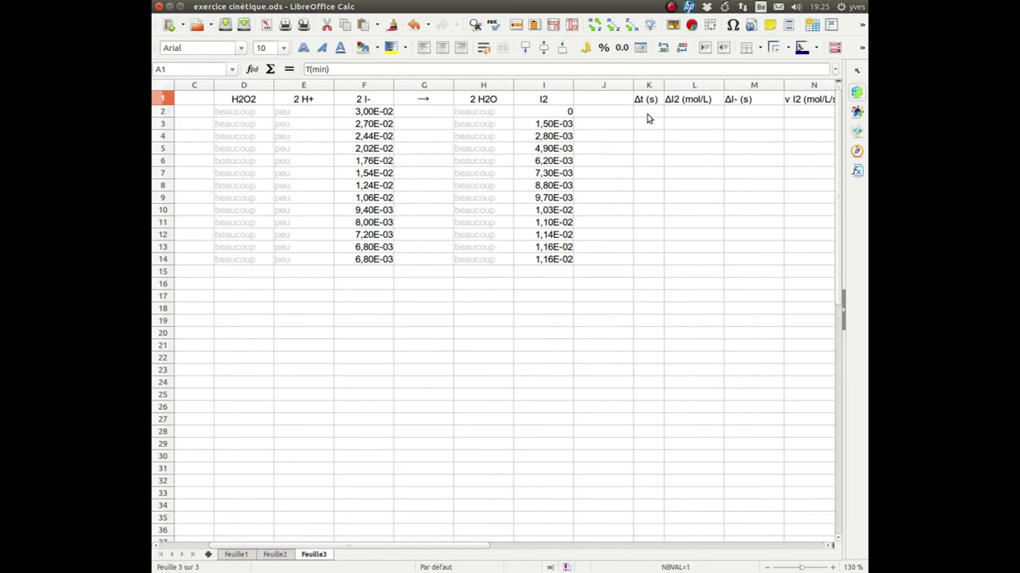
left_click_drag(479, 547, 472, 545)
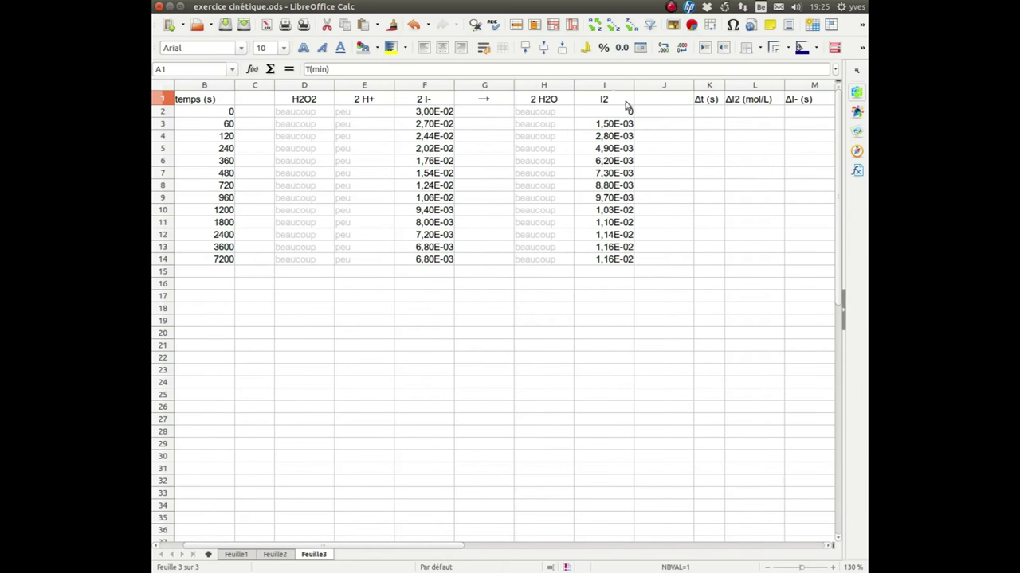
left_click(707, 125)
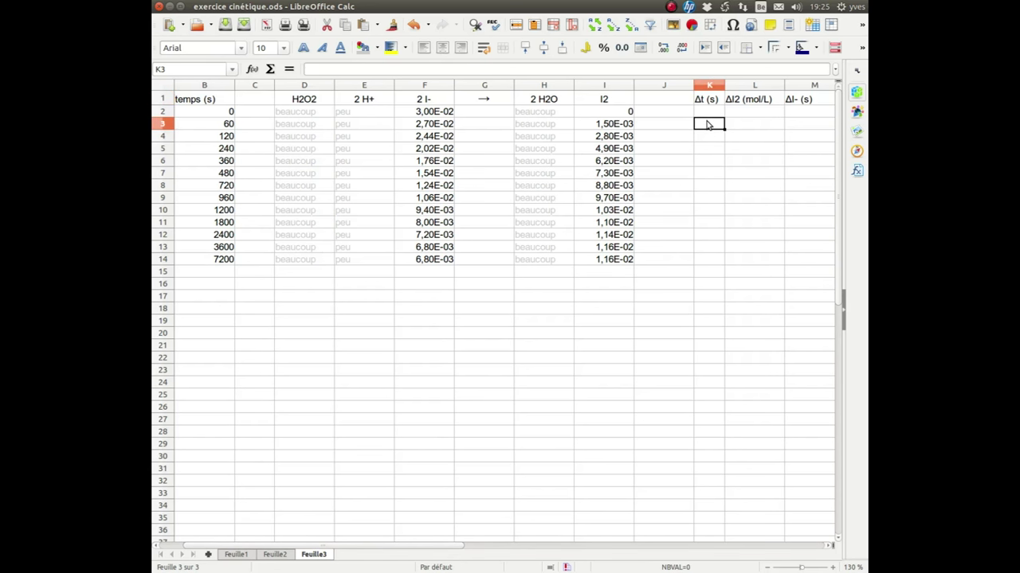
type("=")
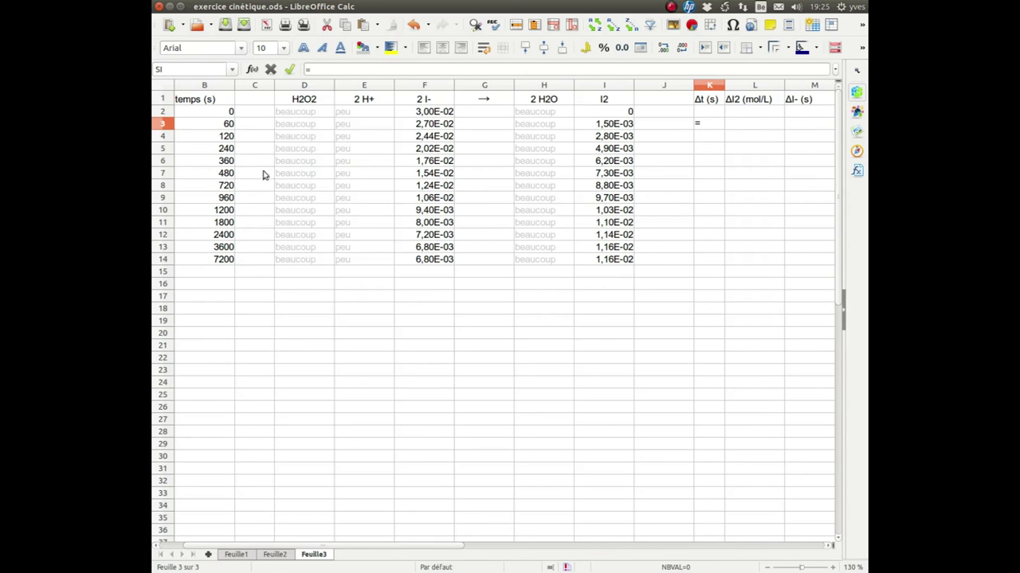
left_click(219, 129)
type("-")
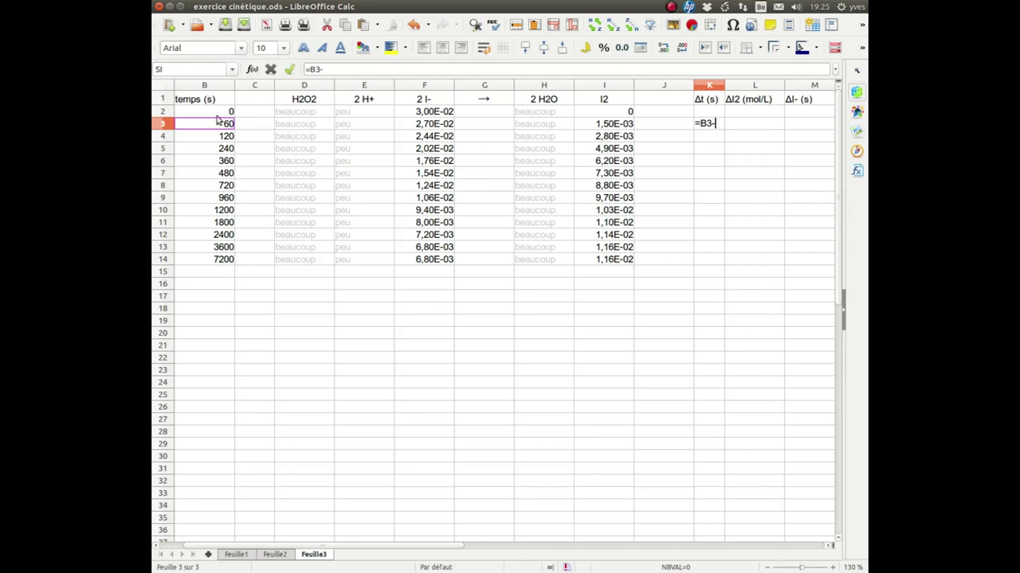
left_click(211, 111)
key("Return")
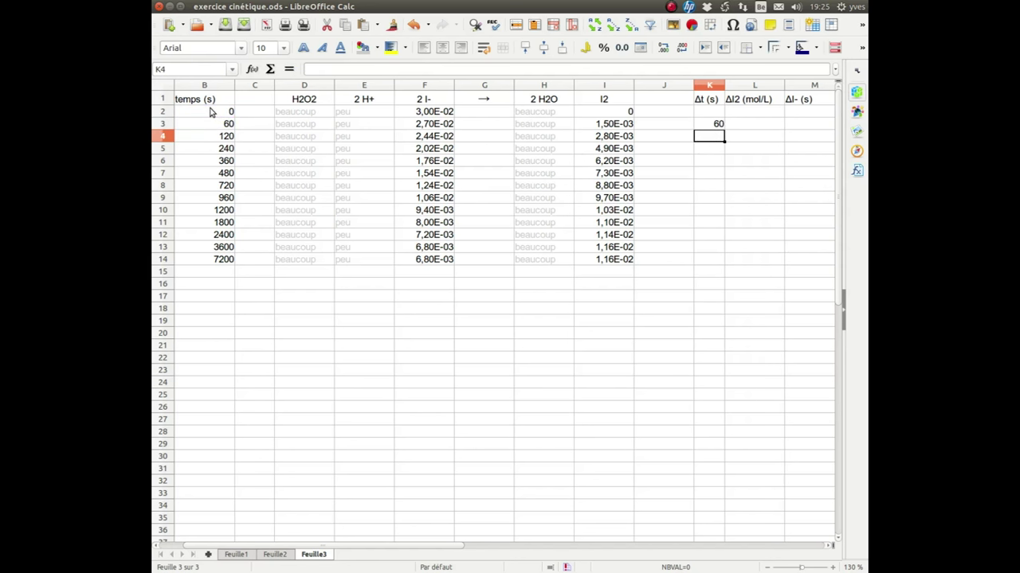
Fill the Δt formula from K3 down through K14
left_click(704, 126)
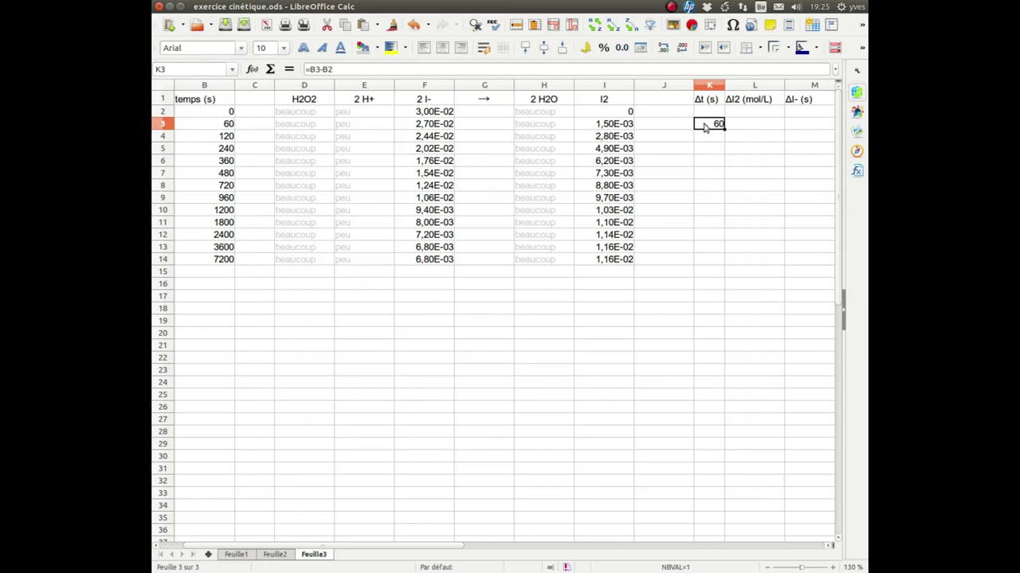
left_click(727, 136)
left_click_drag(726, 136, 713, 260)
left_click(719, 125)
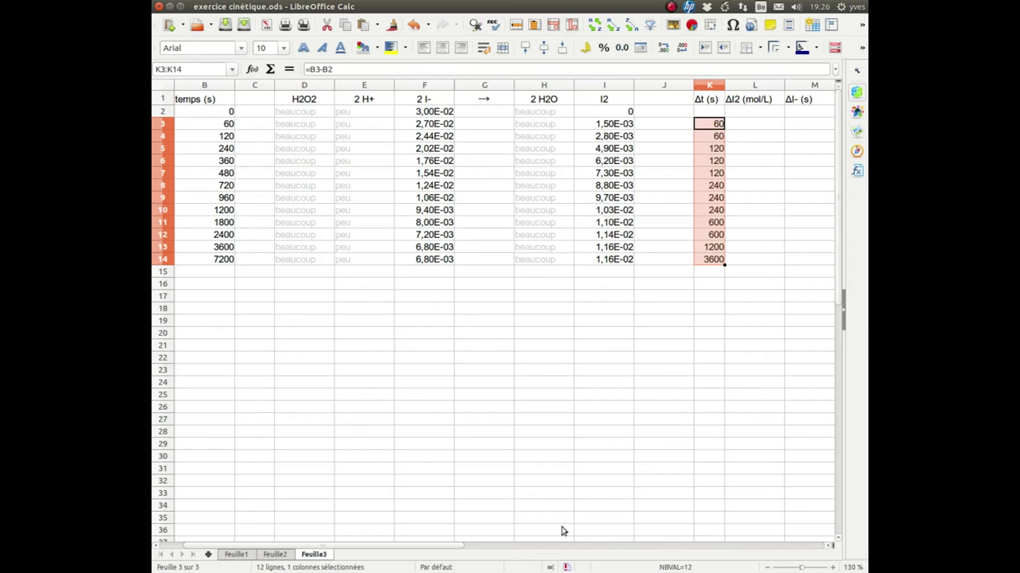
Enter the formula =I3-I2 in L3 to calculate the first change in I2 concentration
left_click_drag(455, 549, 523, 557)
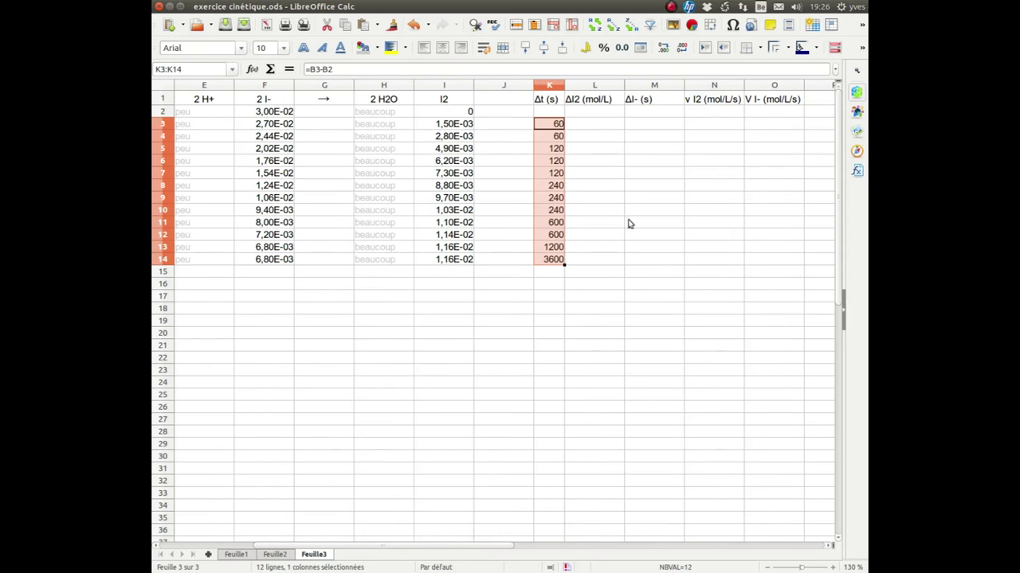
left_click(593, 125)
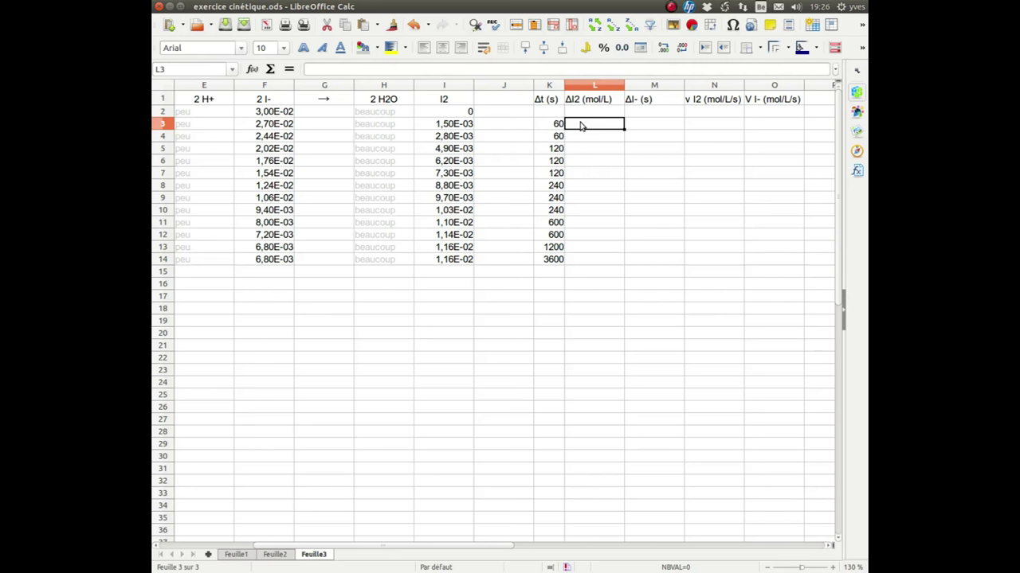
type("=")
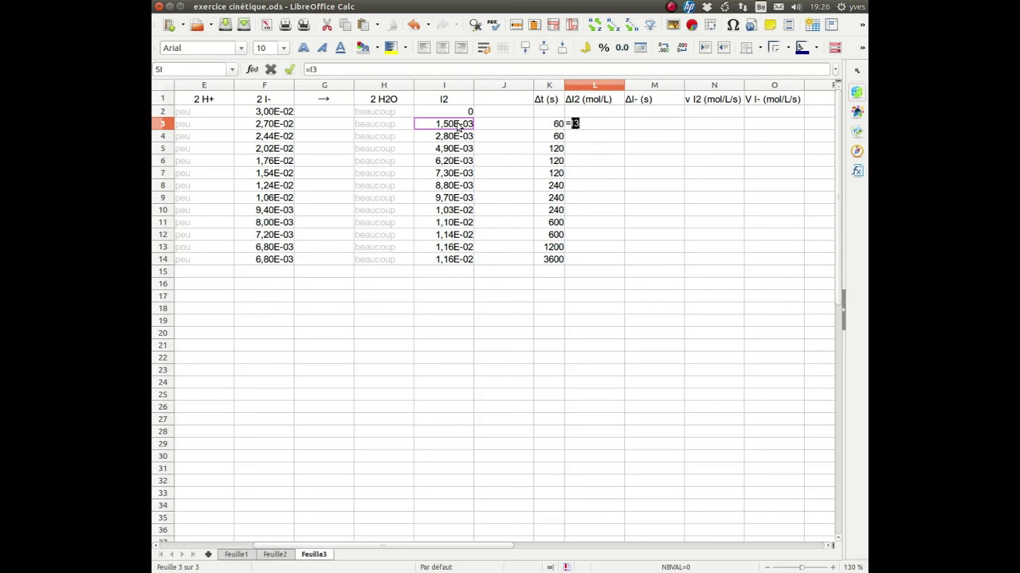
type("-")
left_click(458, 114)
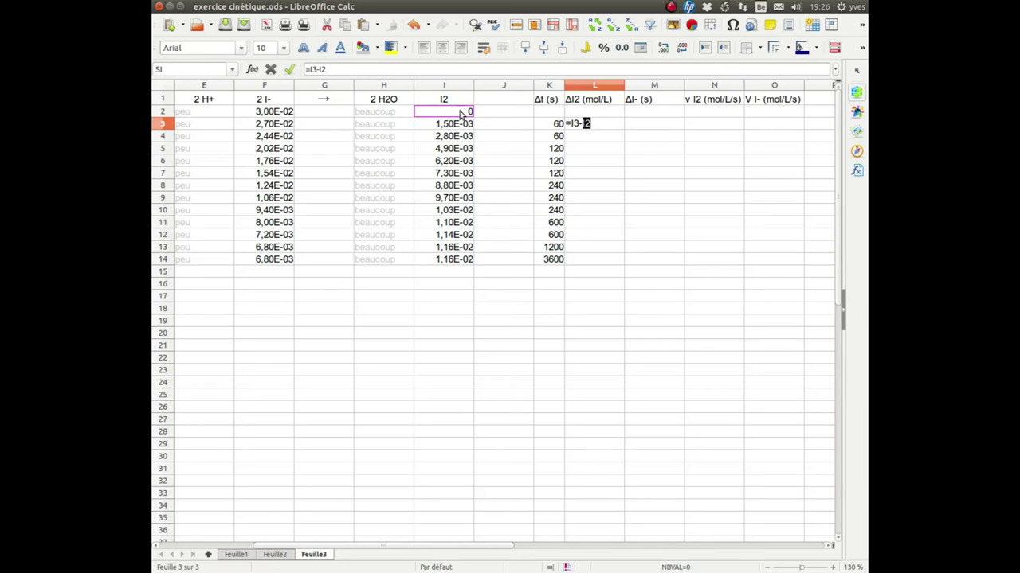
key("Return")
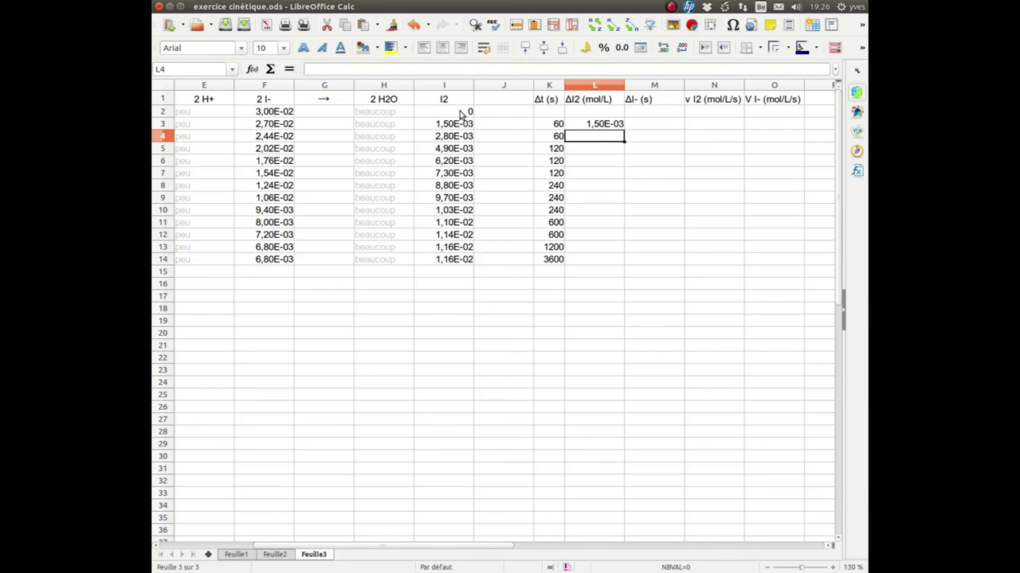
left_click(603, 125)
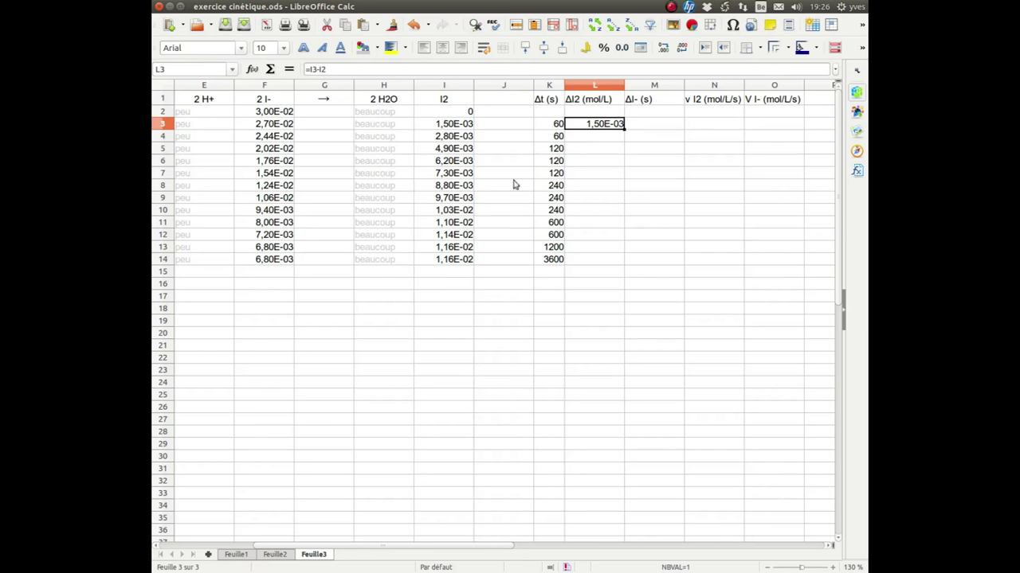
Enter the formula =I4-I3 in L4 for the second change in I2 concentration
left_click(607, 141)
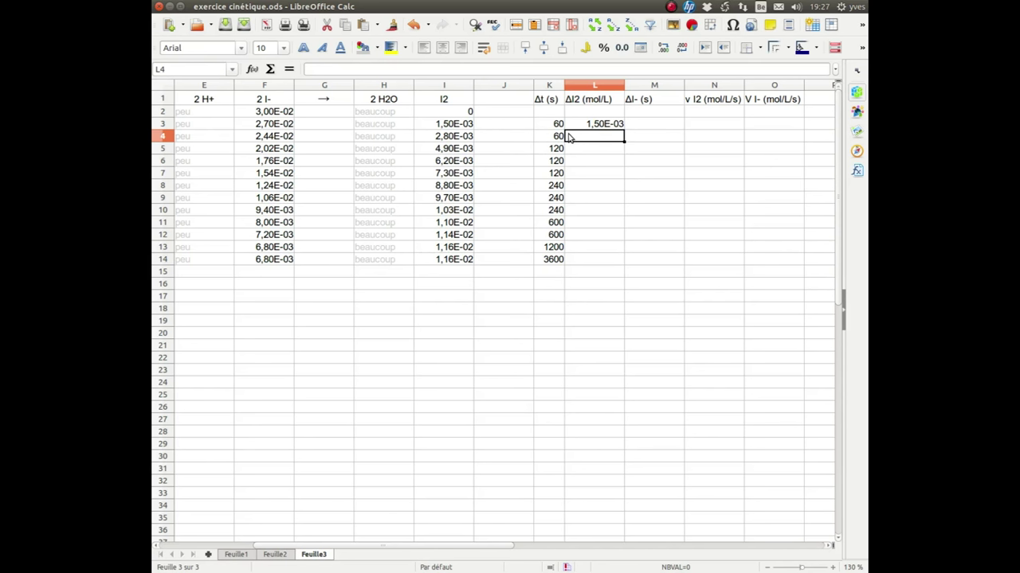
type("=")
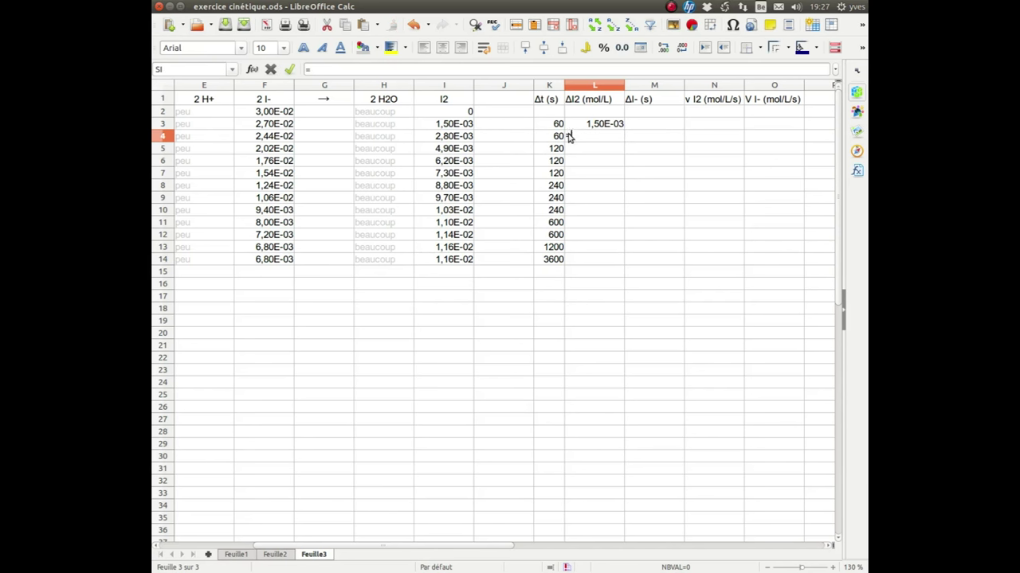
left_click(461, 140)
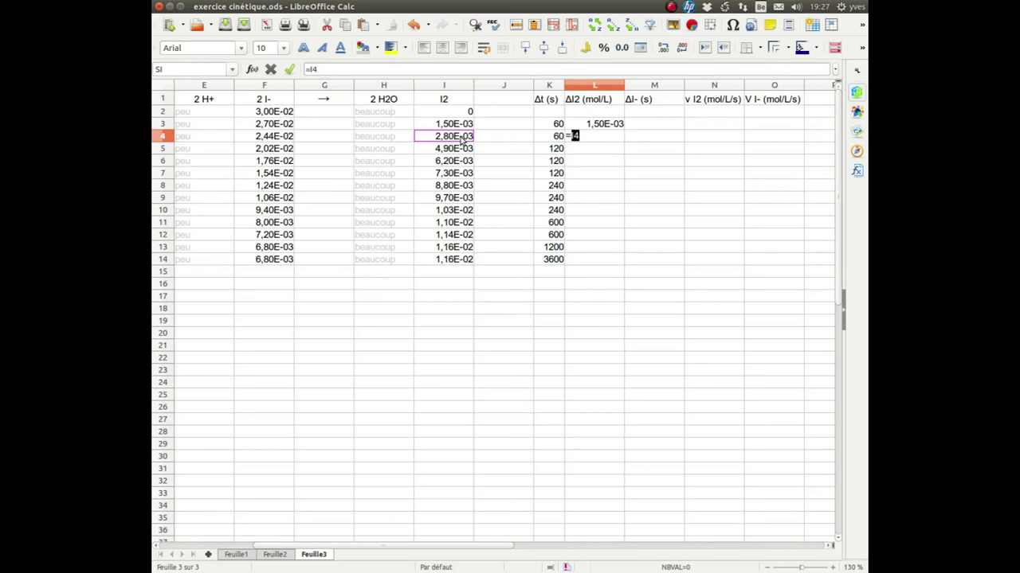
type("-")
left_click(458, 127)
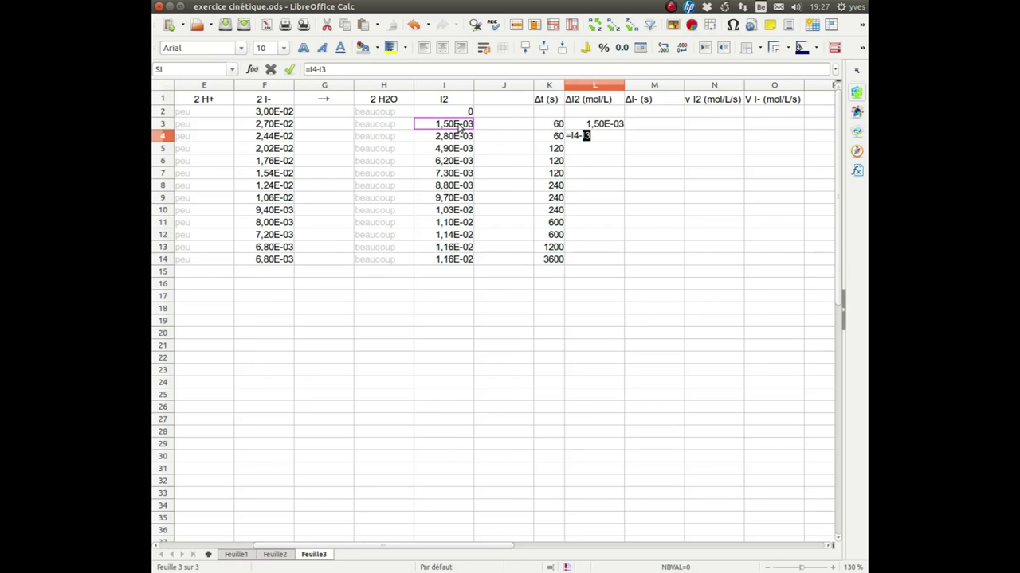
key("Return")
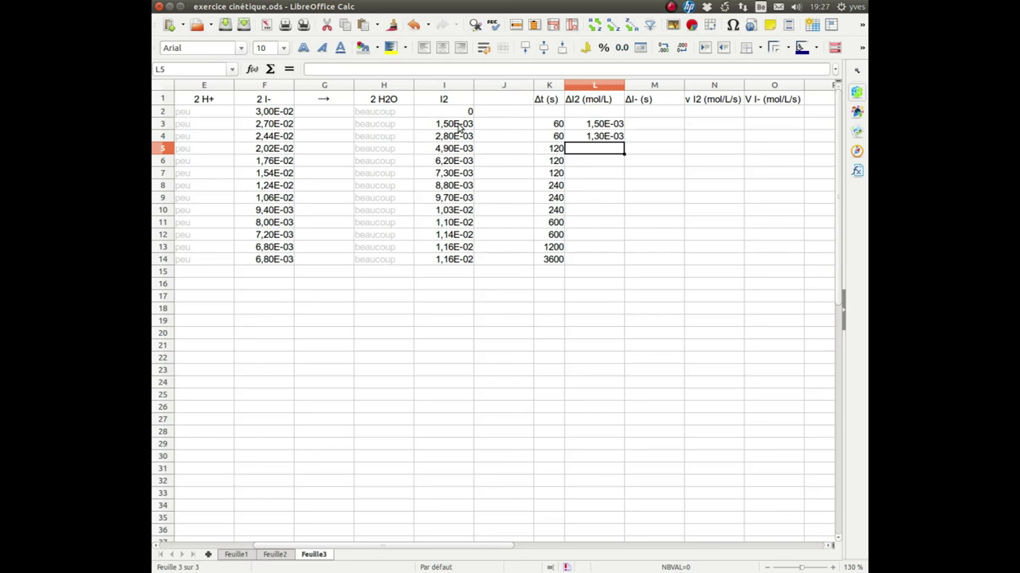
left_click(614, 136)
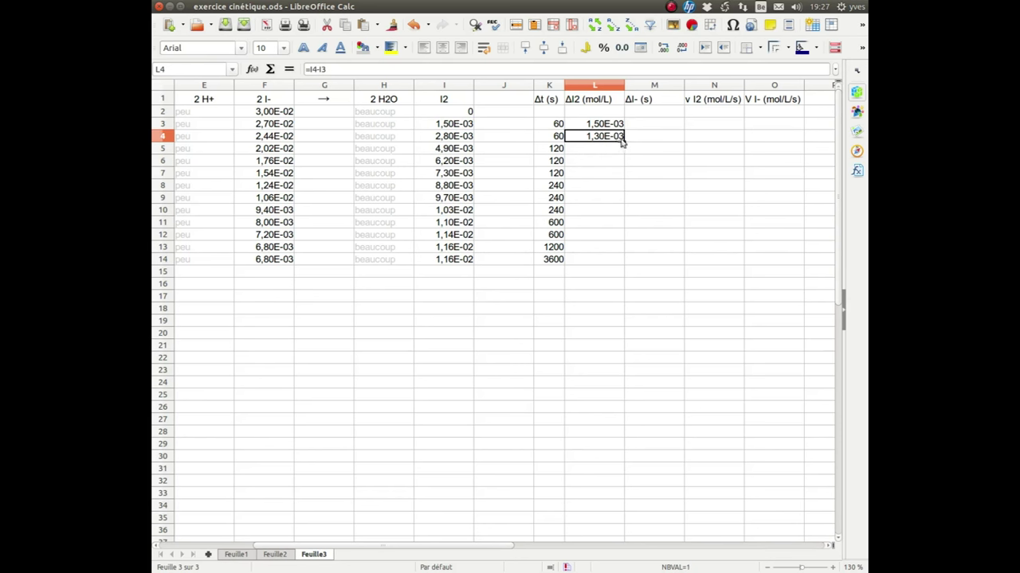
Fill the ΔI2 formula from L4 down through L14
left_click_drag(626, 139, 610, 262)
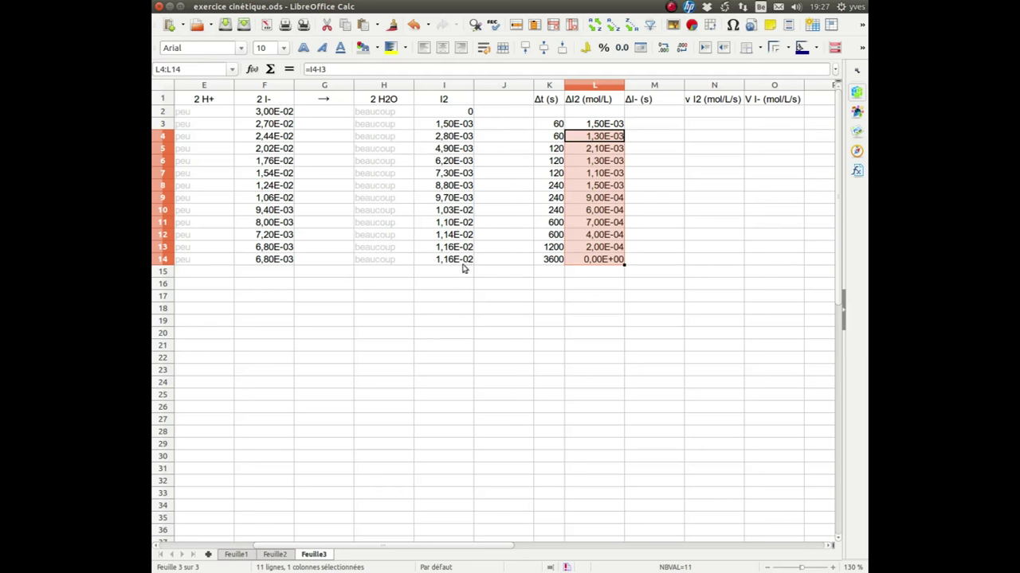
Enter the formula =F3-F2 in M3 for the change in I- concentration and fill it down through M14
left_click(642, 129)
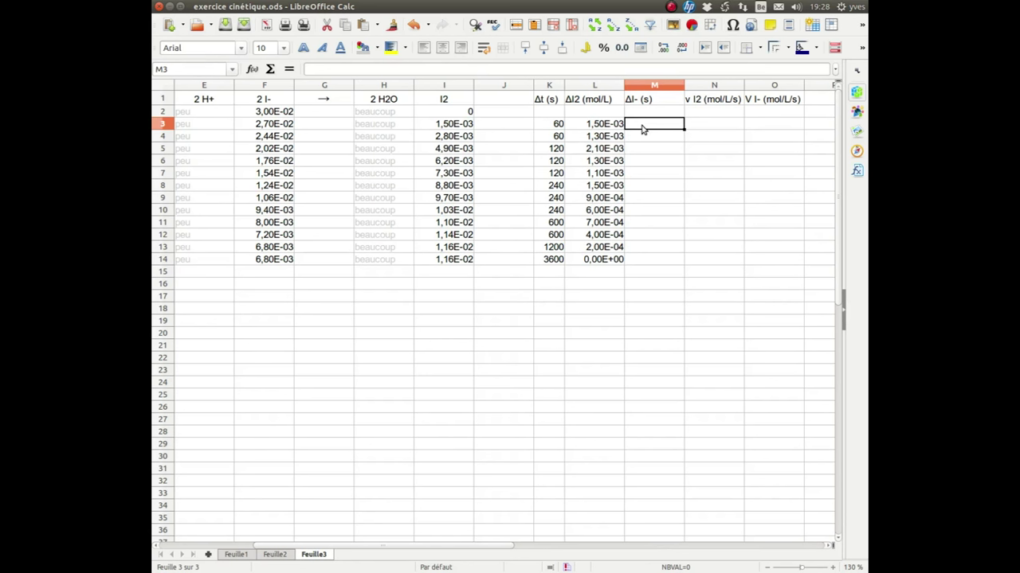
type("=")
left_click(279, 129)
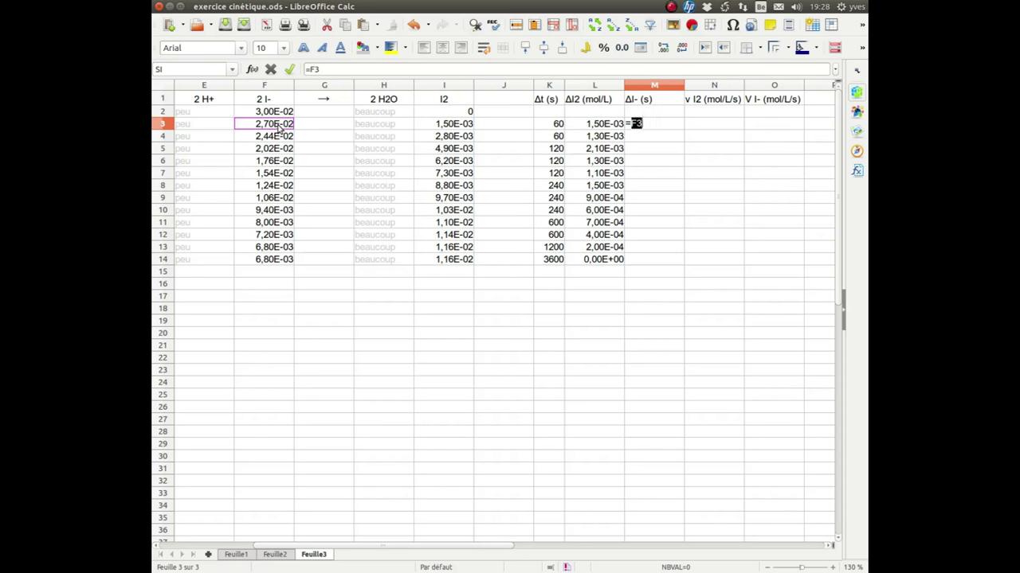
type("-")
left_click(279, 114)
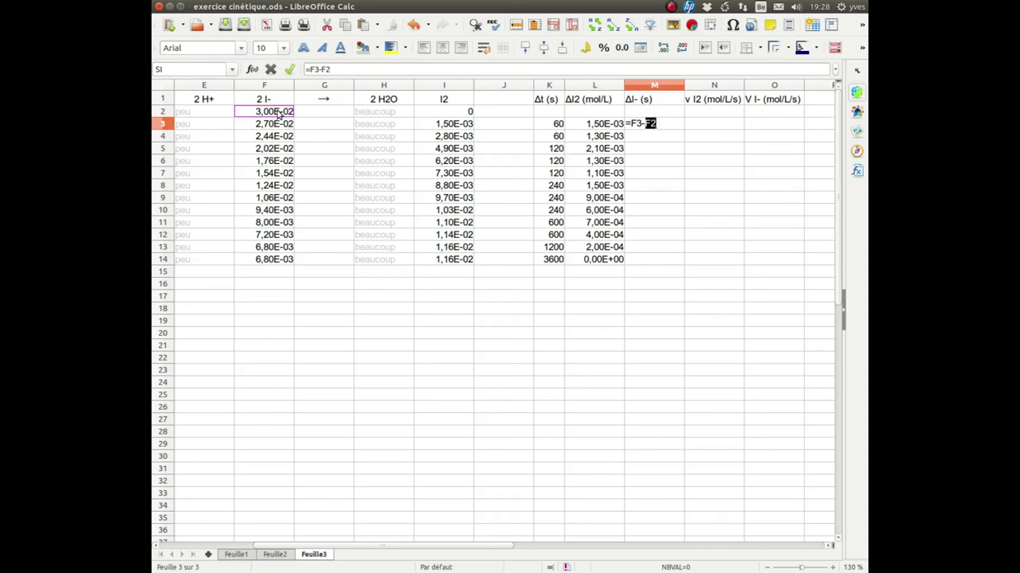
key("Return")
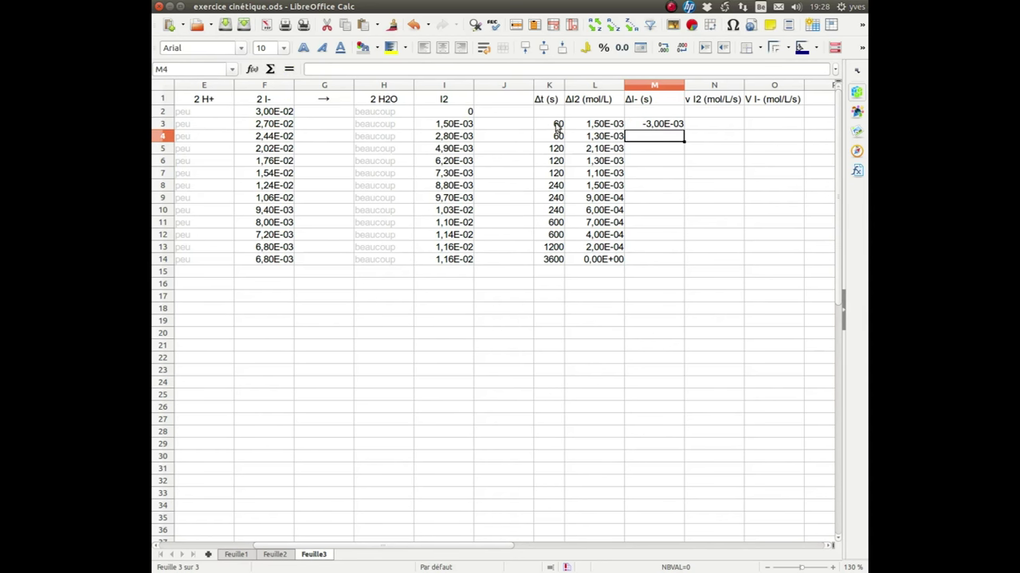
left_click(675, 125)
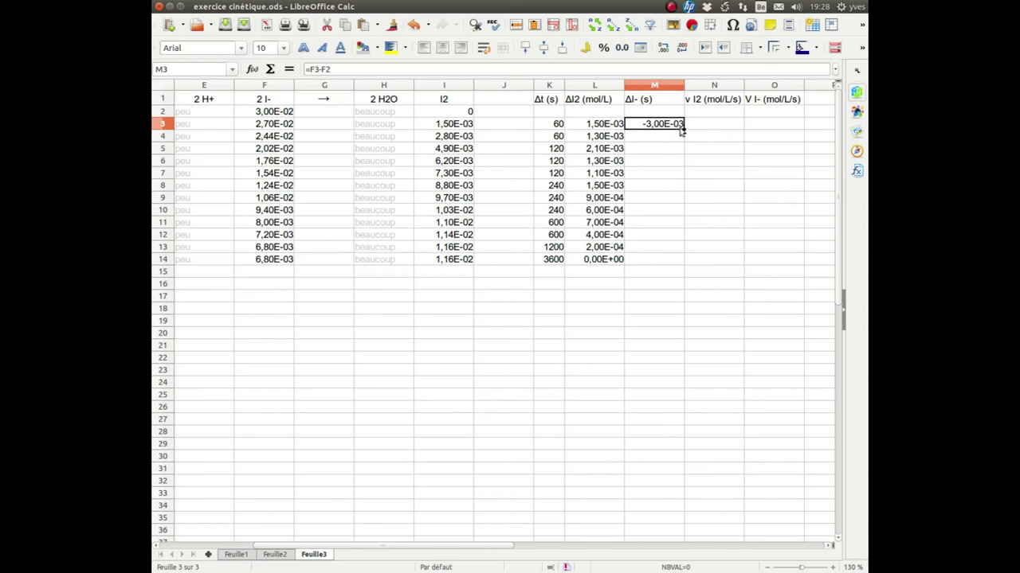
left_click_drag(683, 129, 664, 263)
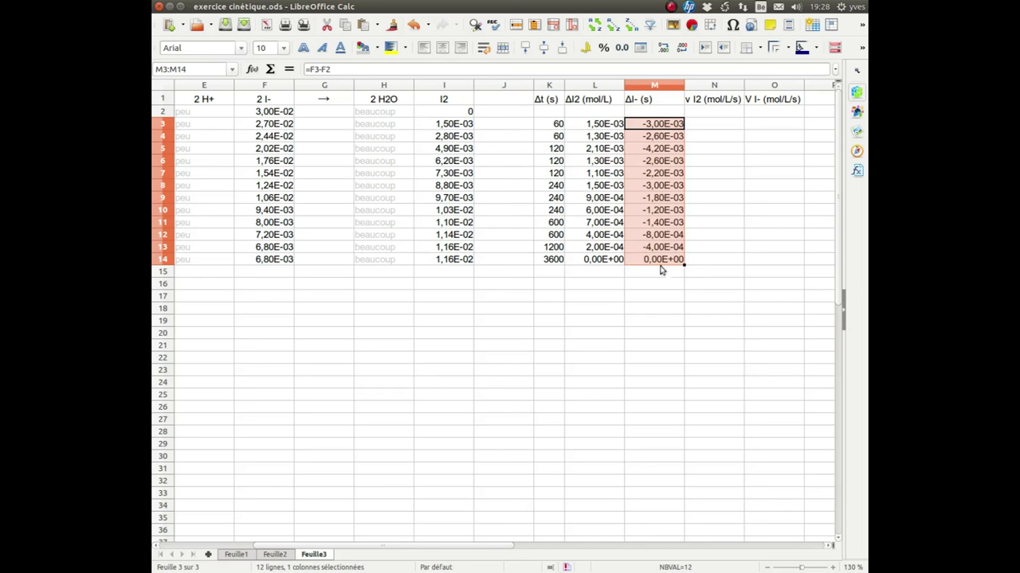
Enter the formula =L3/K3 in N3 to calculate the first I2 formation rate
left_click(708, 130)
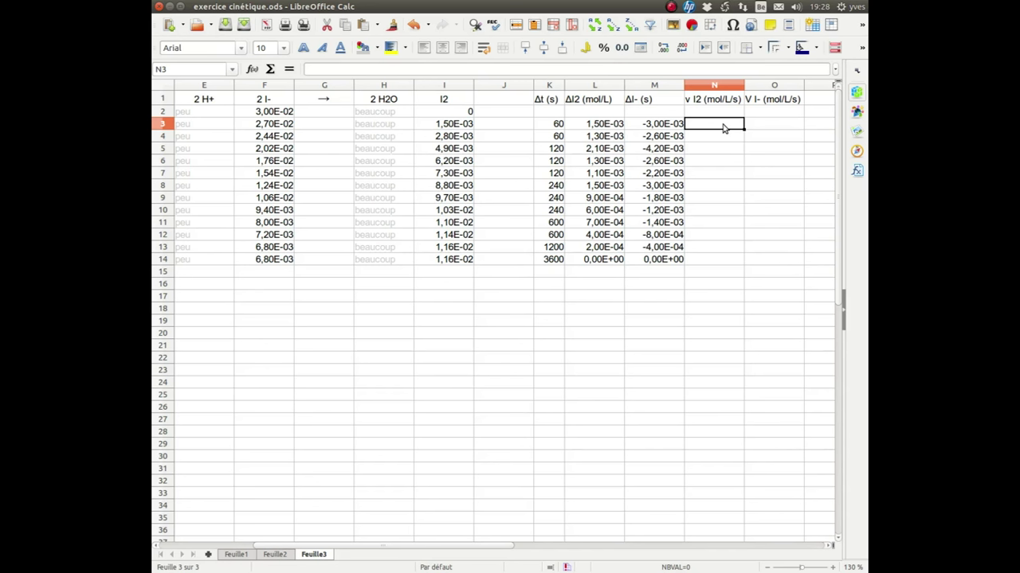
type("=")
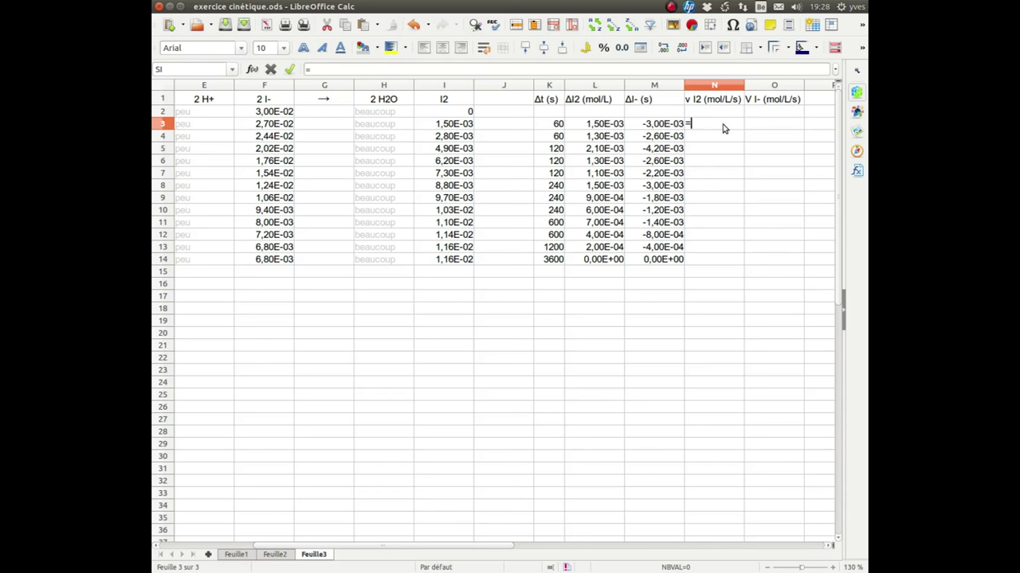
left_click(601, 129)
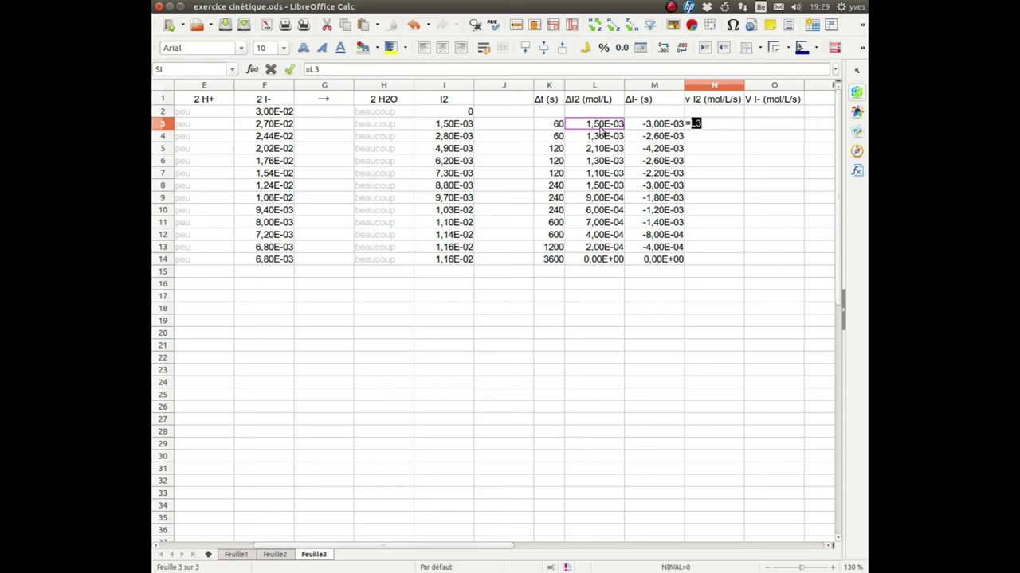
type("/")
left_click(553, 126)
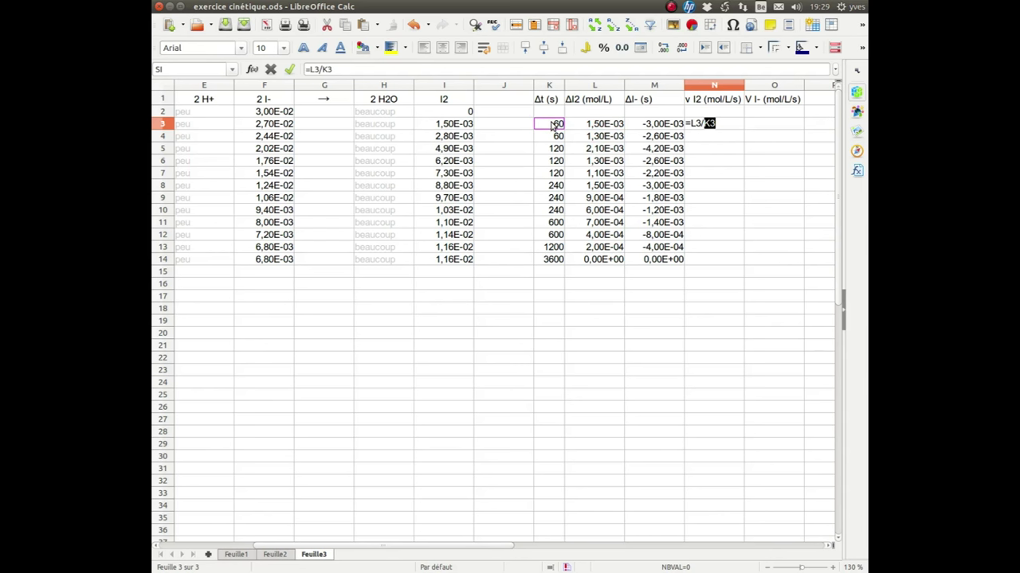
key("Return")
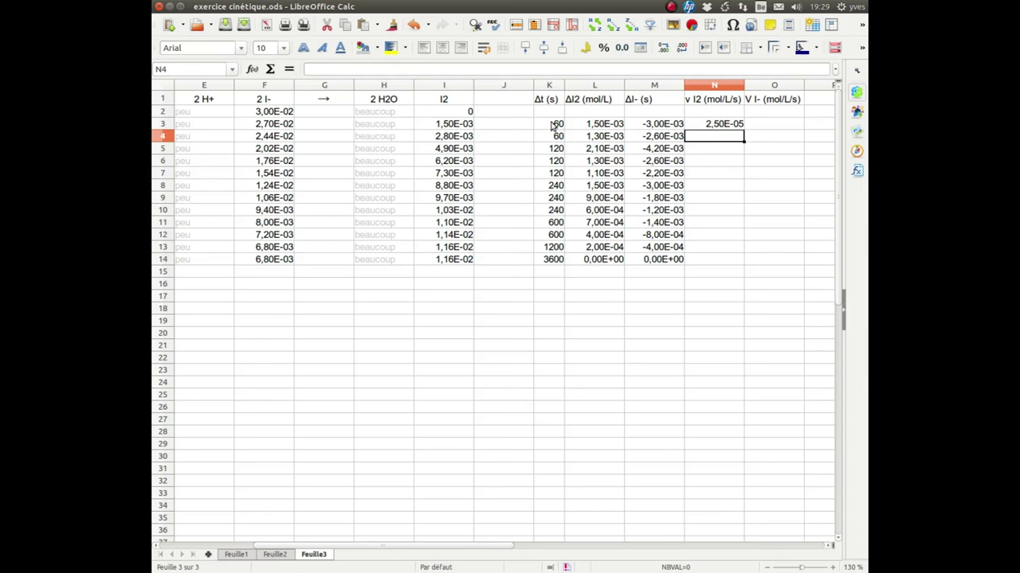
Enter the formula =L4/K4 in N4 for the second I2 rate and fill it down through N14
type("=")
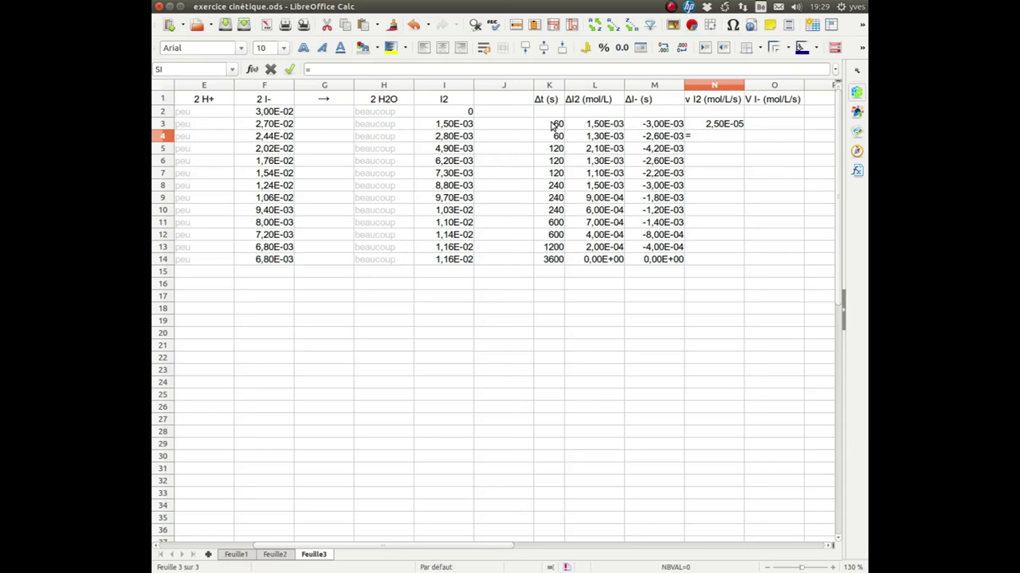
left_click(599, 141)
type("/")
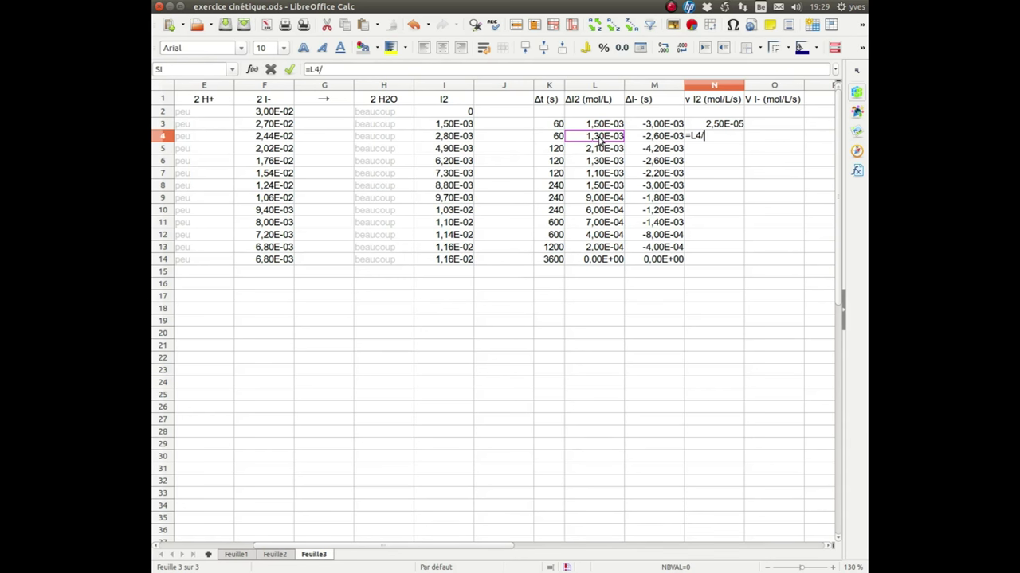
left_click(549, 141)
key("Return")
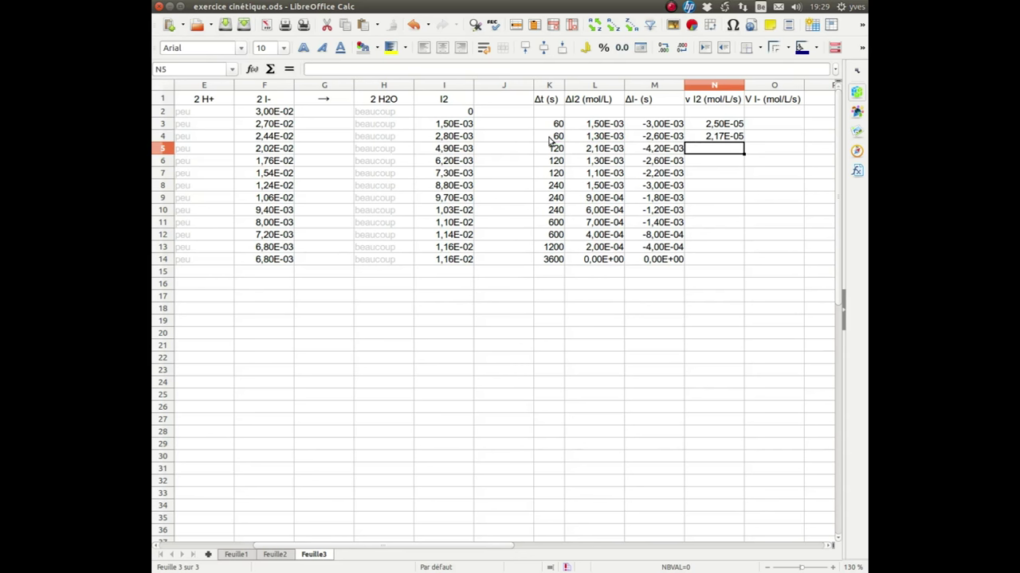
left_click(738, 137)
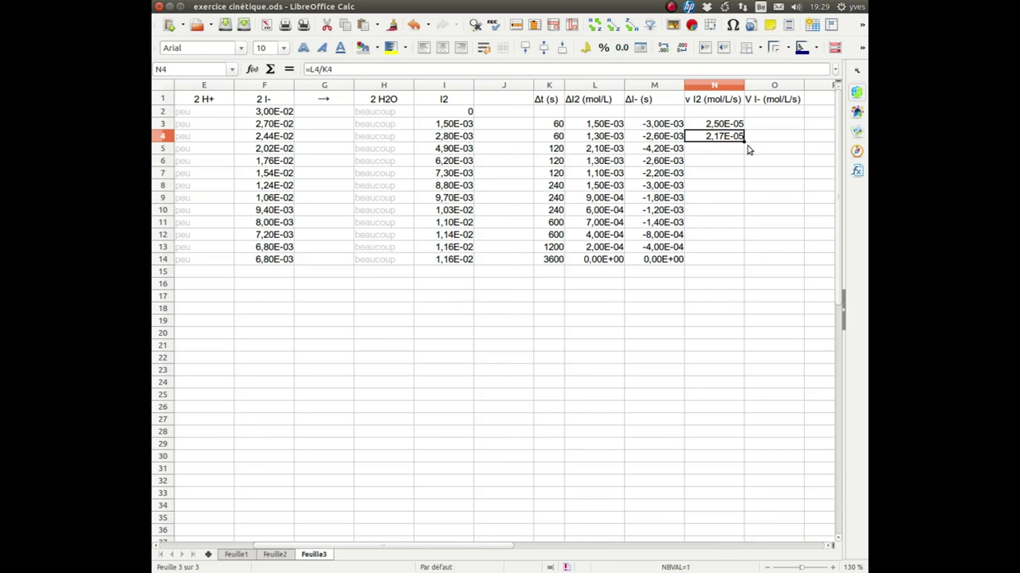
left_click_drag(742, 140, 720, 263)
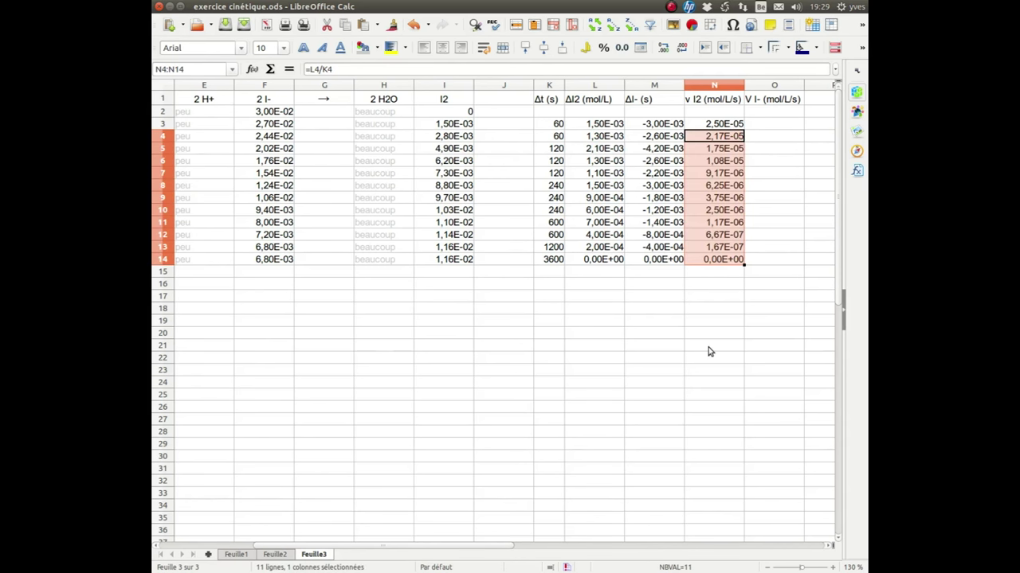
Enter the formula =M3/K3 in O3 for the I- rate and fill it down through O14
left_click(770, 125)
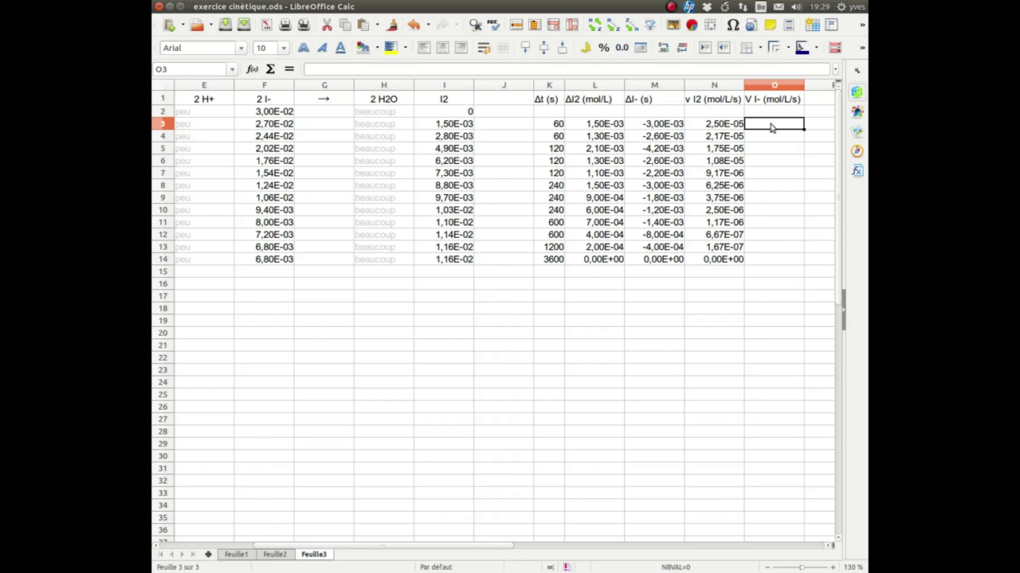
type("=")
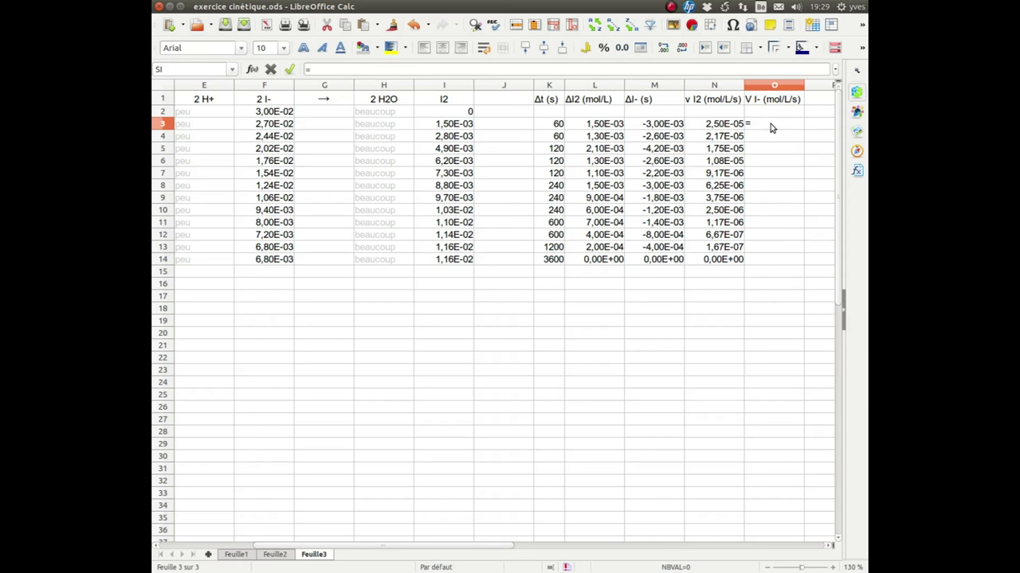
left_click(663, 126)
type("/")
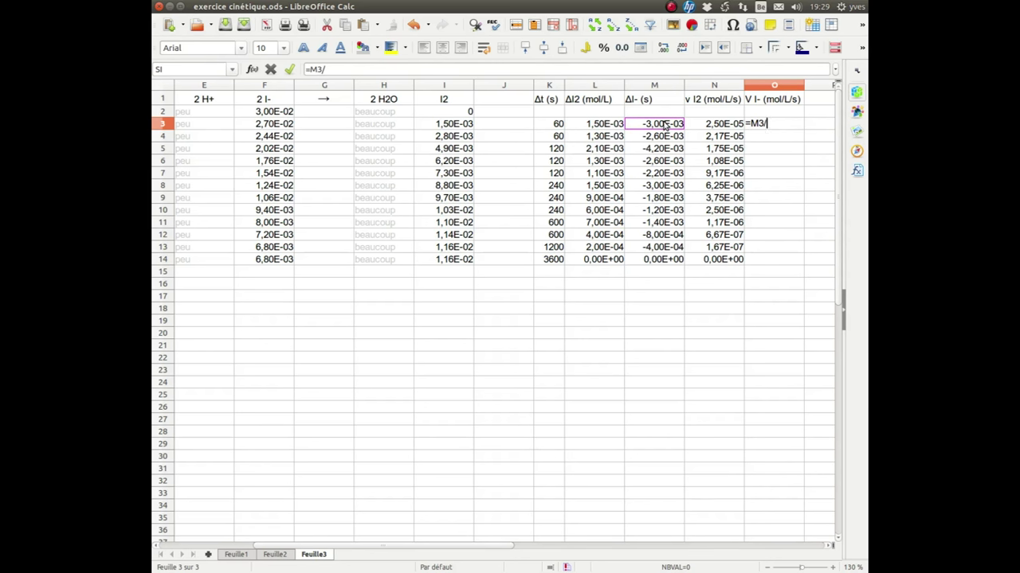
left_click(558, 125)
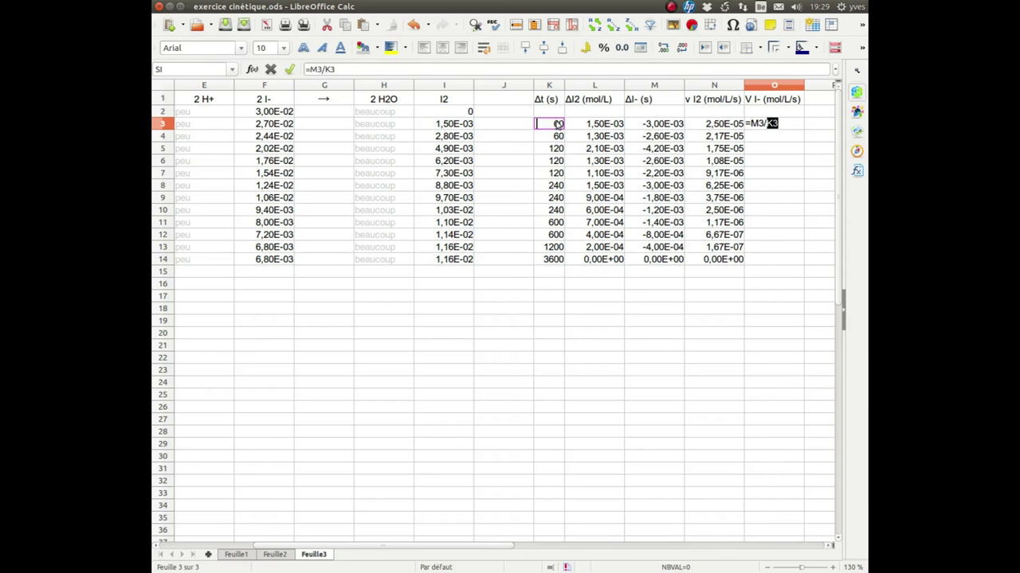
key("Return")
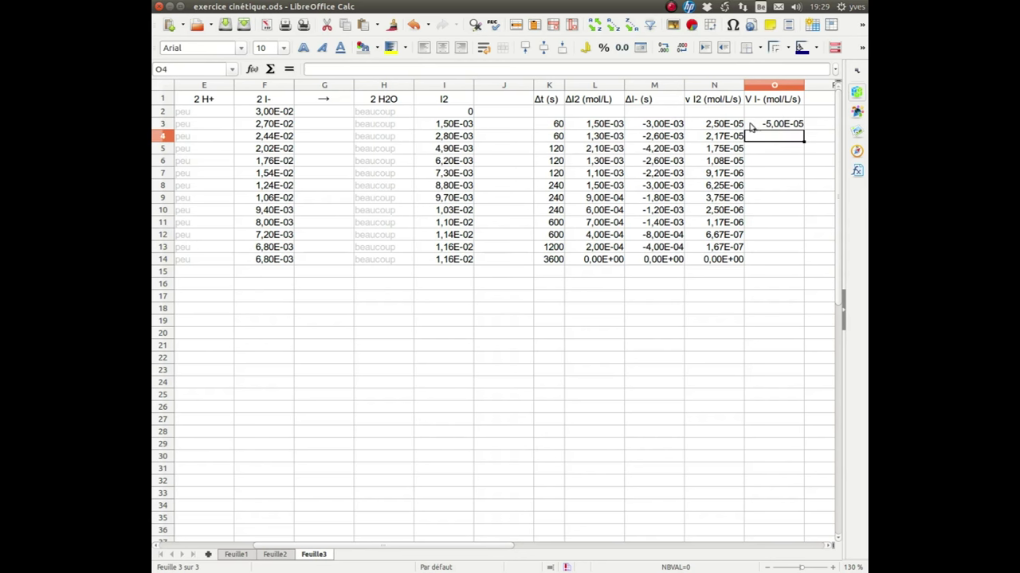
left_click(764, 128)
left_click_drag(803, 128, 788, 267)
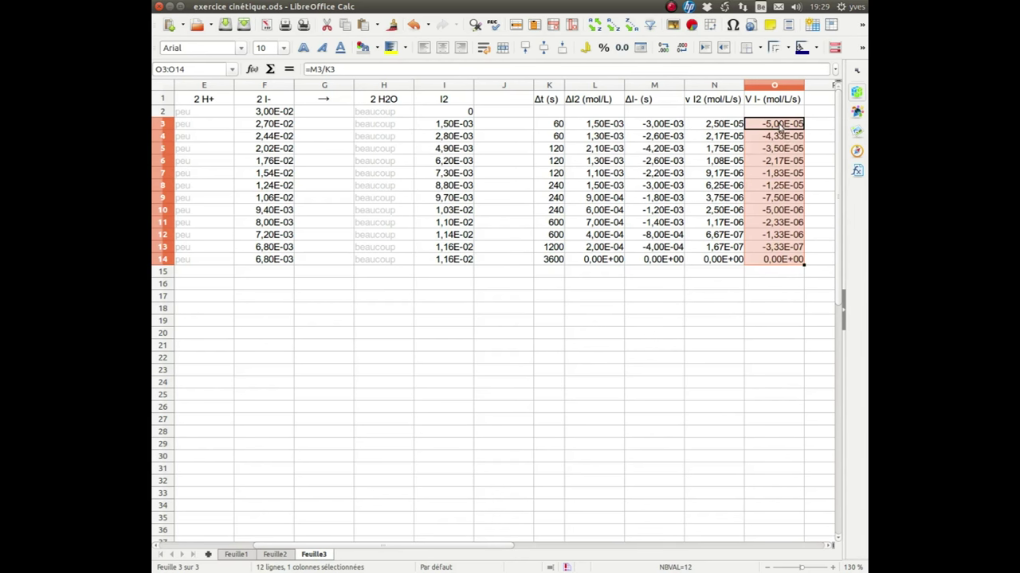
left_click(780, 126)
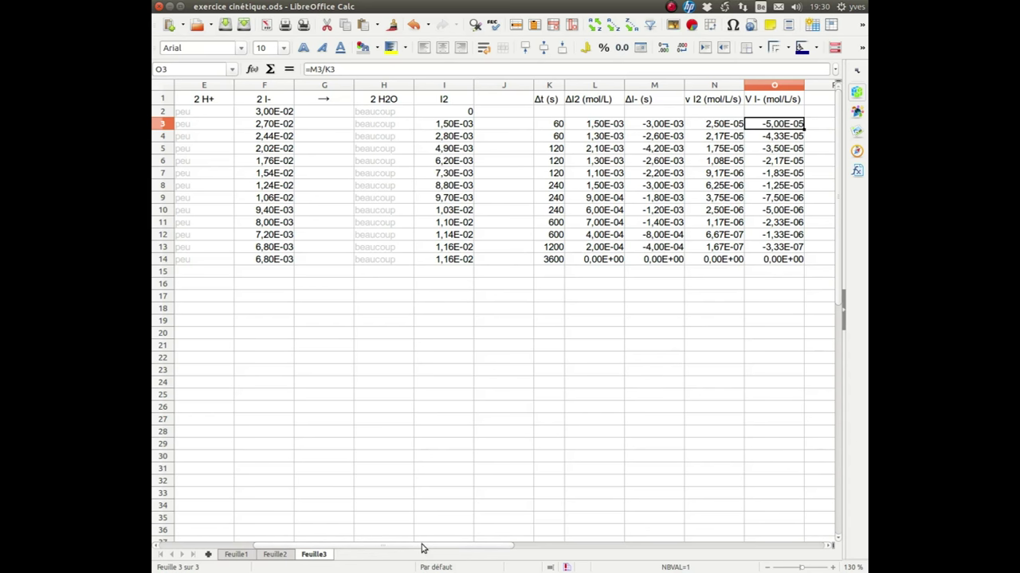
Insert an XY scatter chart with points and lines from the temps (s), 2 I- and I2 columns, rows 1 to 14
left_click_drag(414, 550, 355, 556)
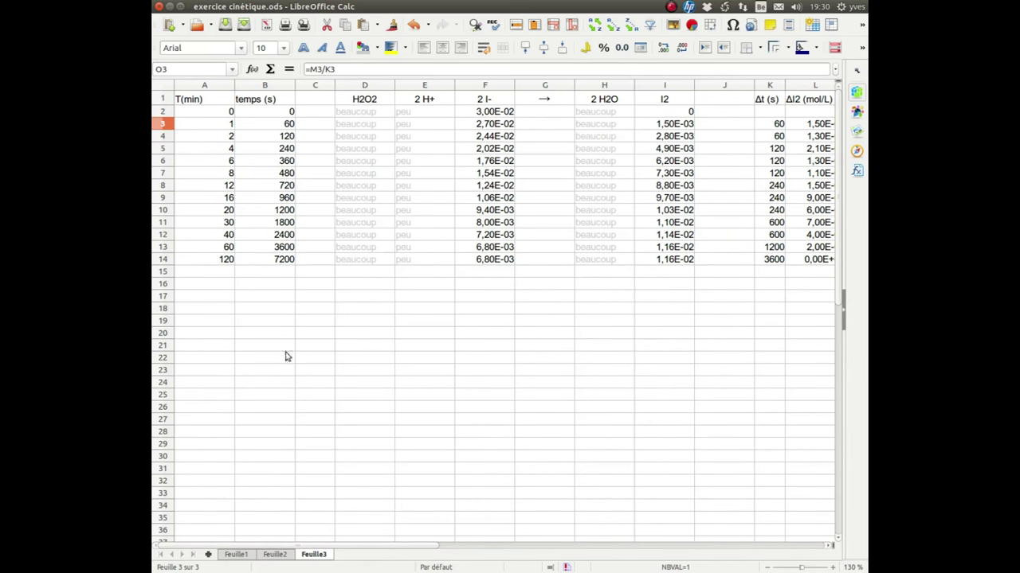
left_click_drag(276, 100, 278, 267)
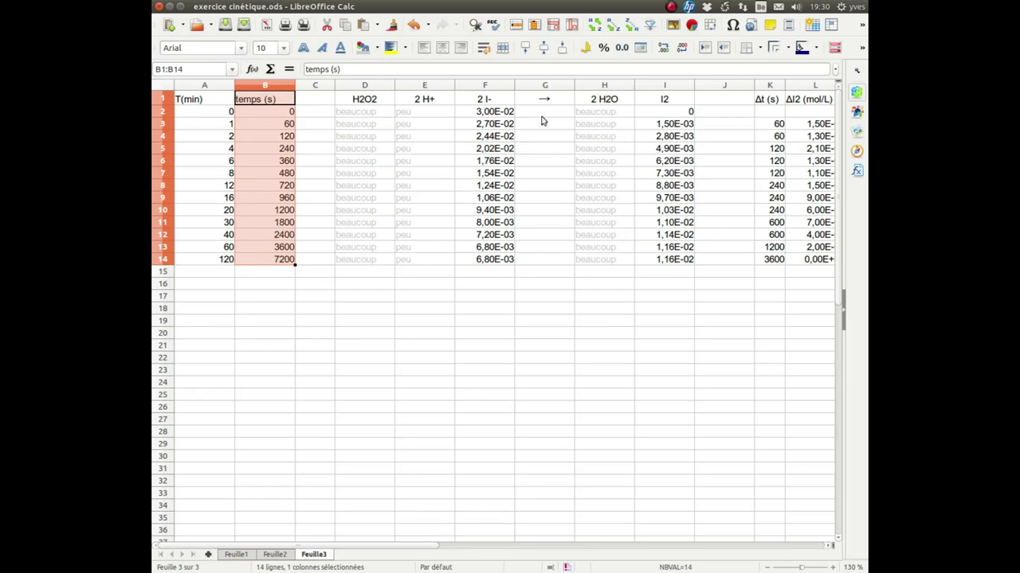
left_click_drag(494, 101, 499, 261)
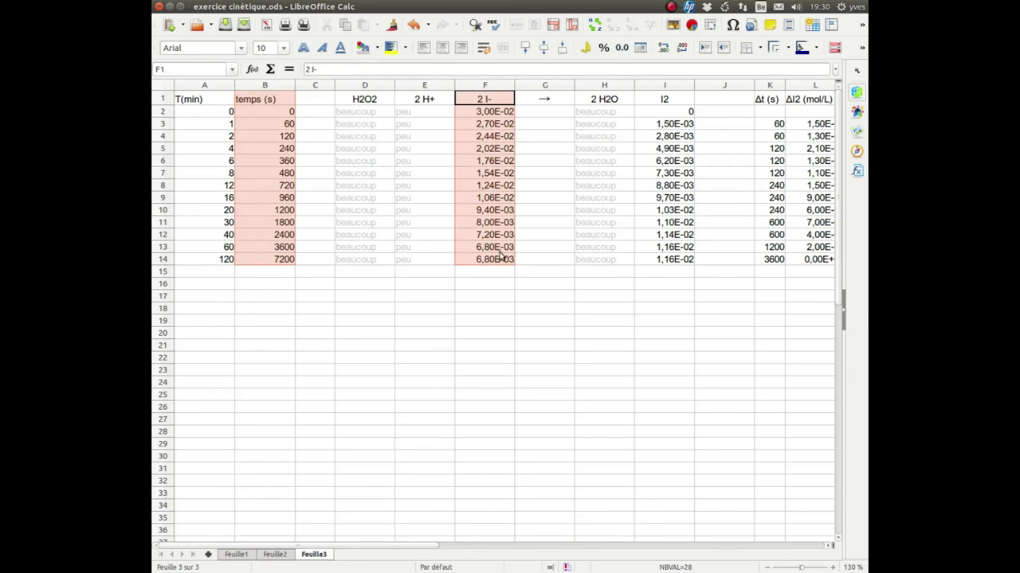
left_click_drag(667, 102, 673, 264)
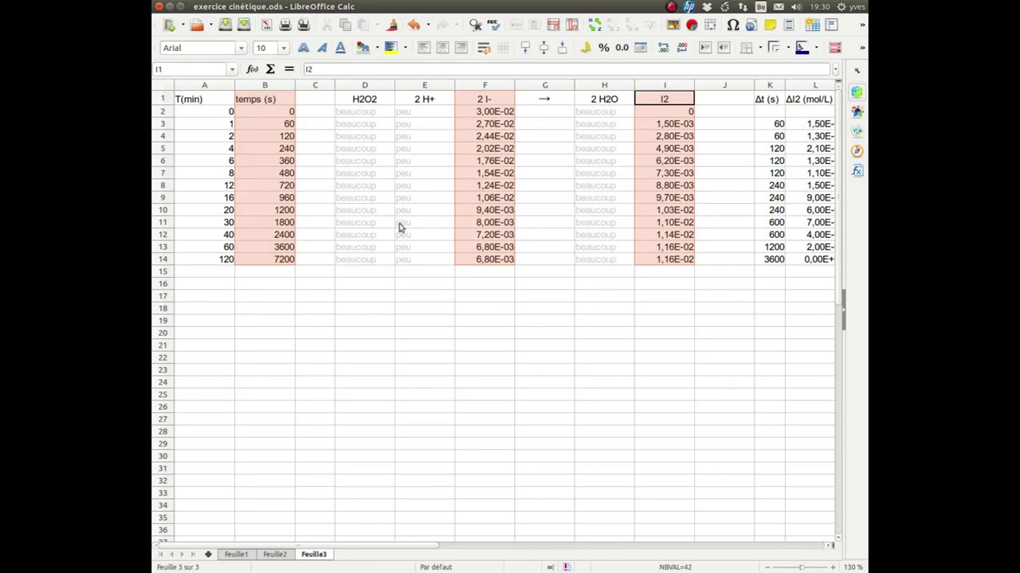
left_click(691, 25)
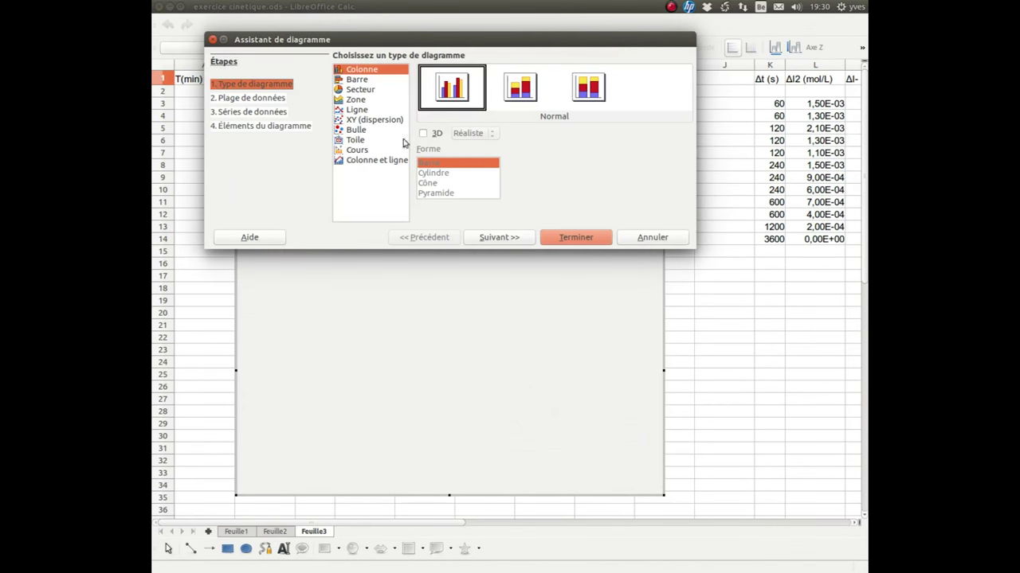
left_click(373, 120)
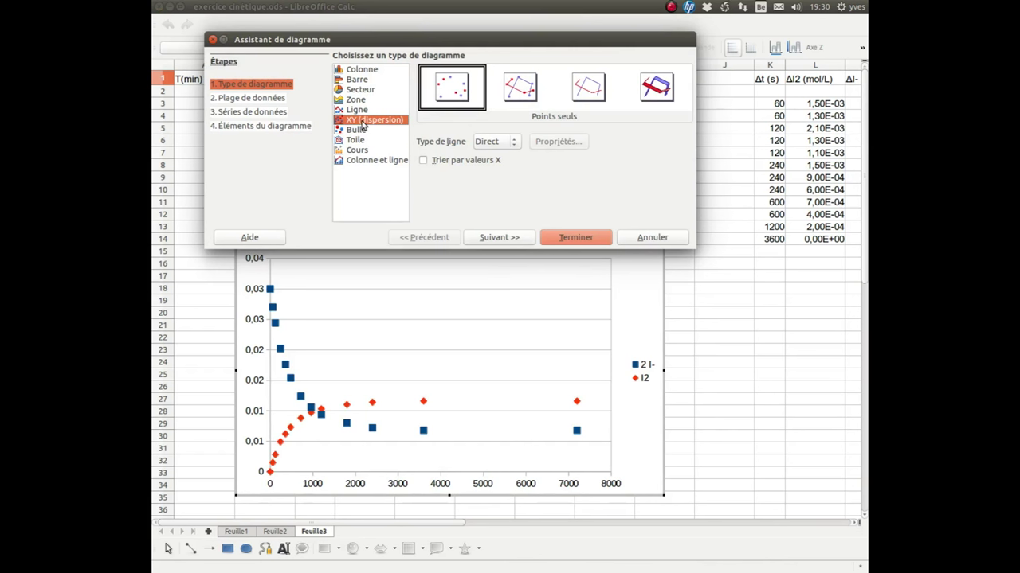
left_click(521, 84)
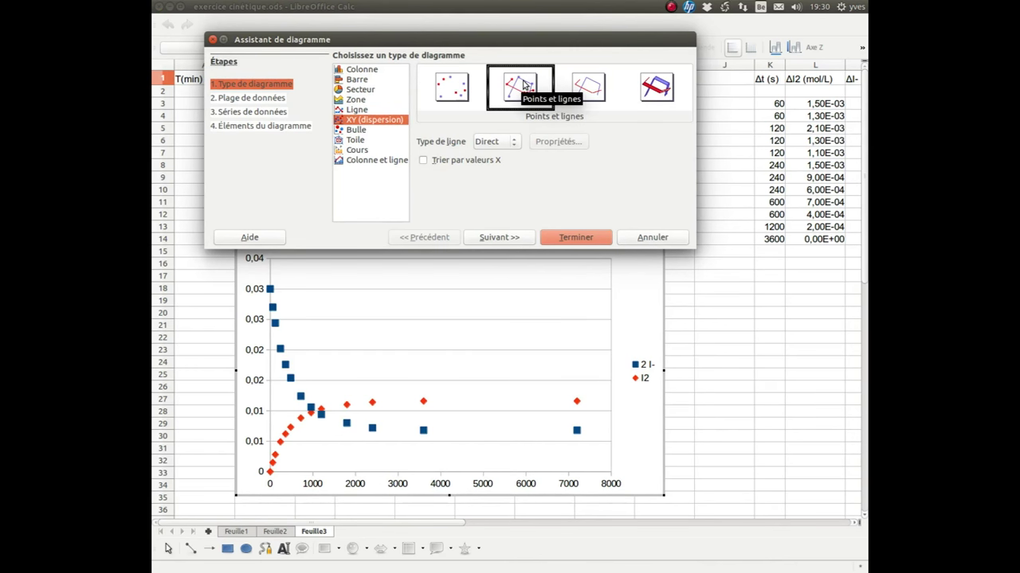
Title the chart "Étude cinétique", subtitle it "Concentration I2 et I-", label the axes "temps (s)" and "concenctrations (mol/l", and show X-axis gridlines
left_click(288, 127)
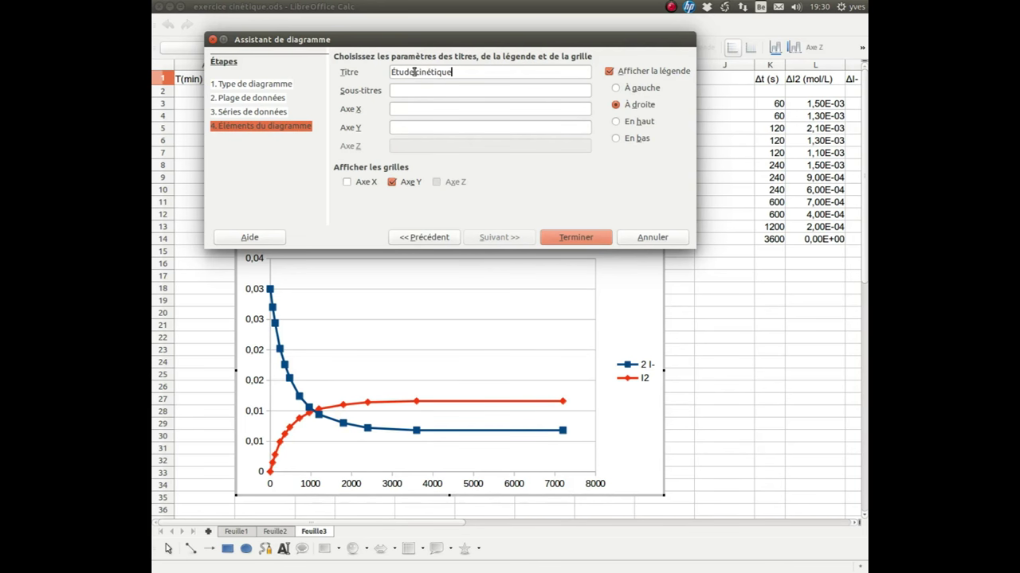
type("oncentration I2 et I-")
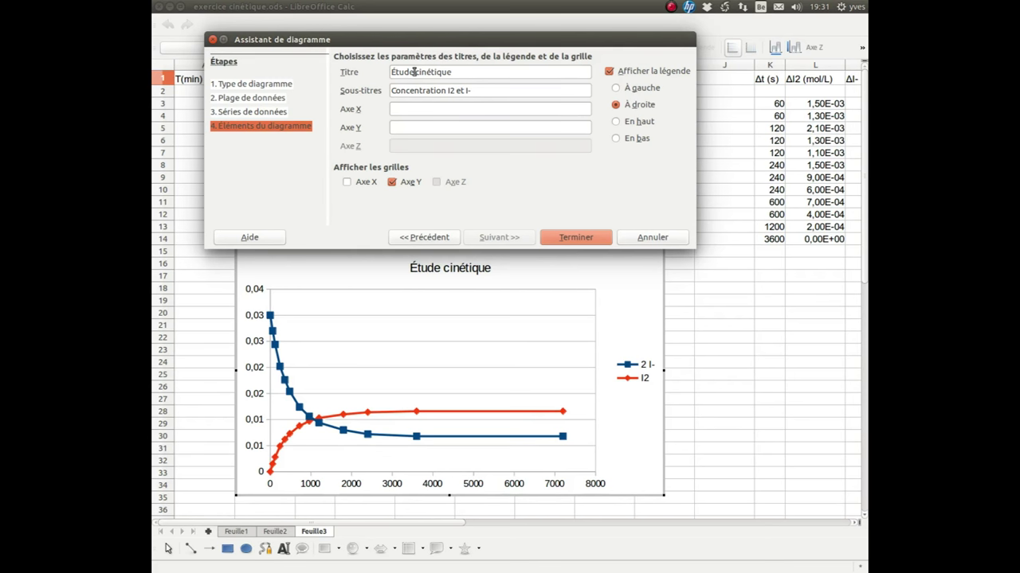
key("Tab")
type("tr")
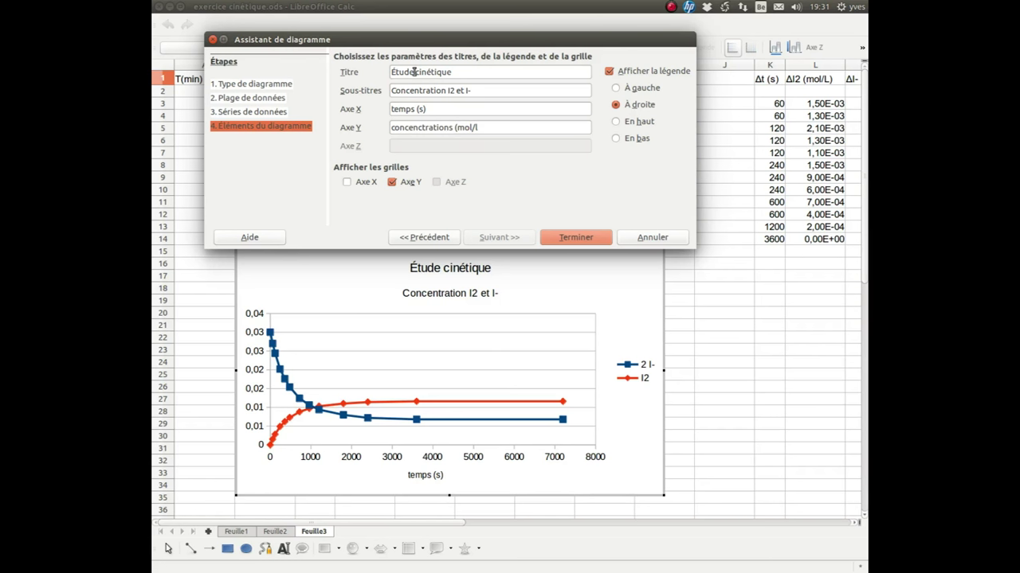
left_click(347, 183)
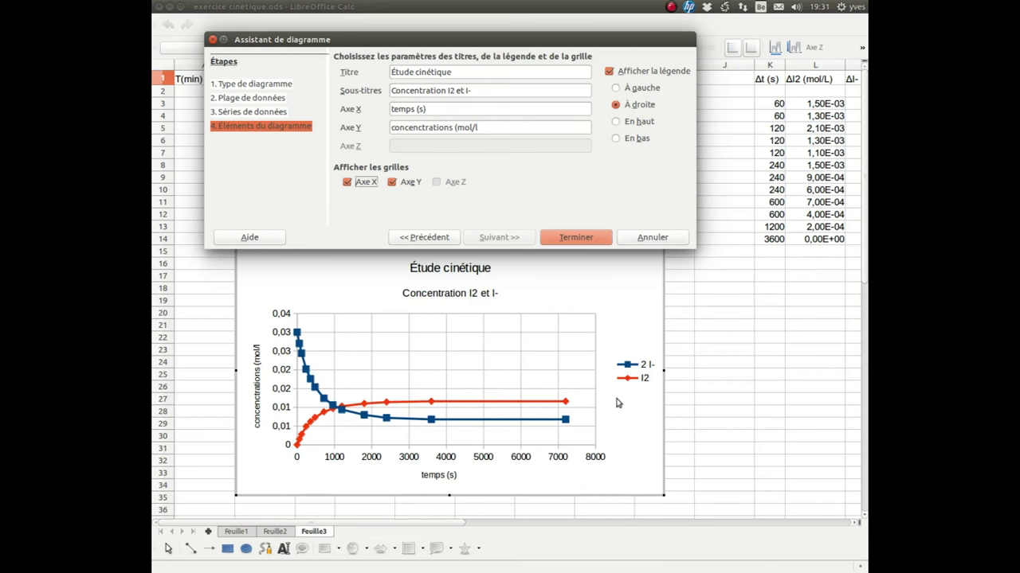
Finish the concentration chart and move it below the data table so it starts around column J, row 20
left_click(591, 238)
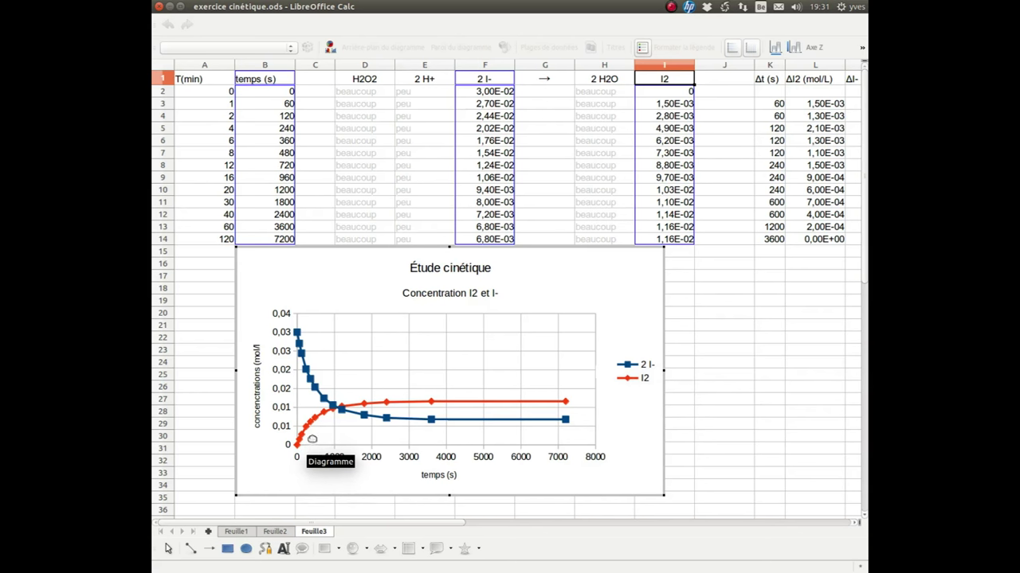
mouse_move(348, 413)
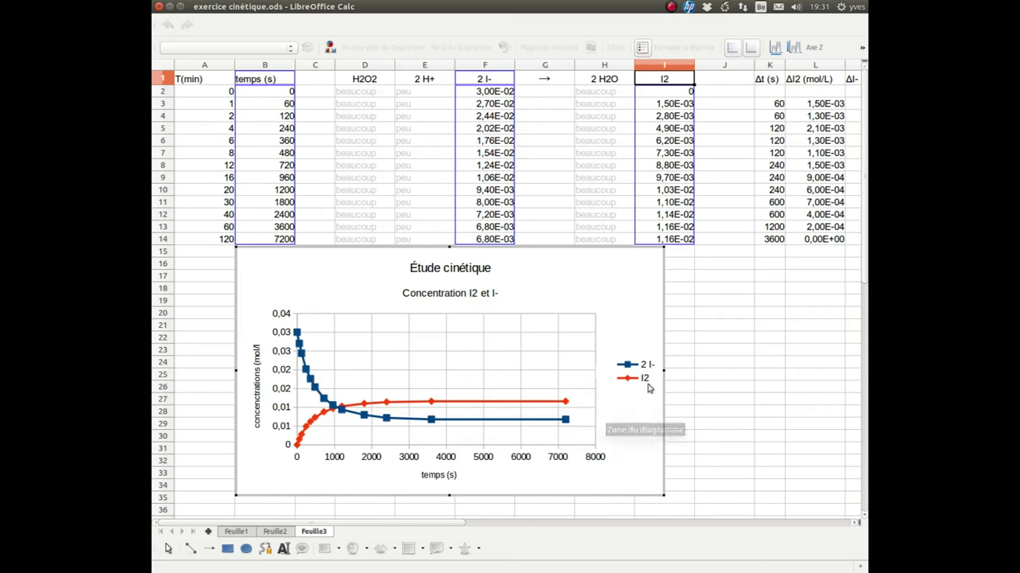
left_click(658, 265)
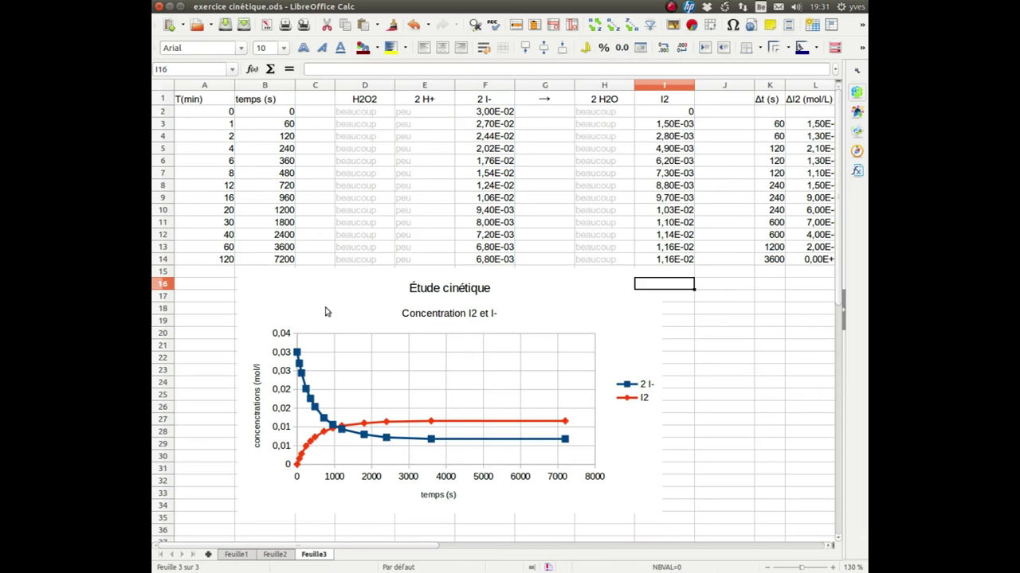
left_click(275, 296)
left_click_drag(267, 287, 773, 345)
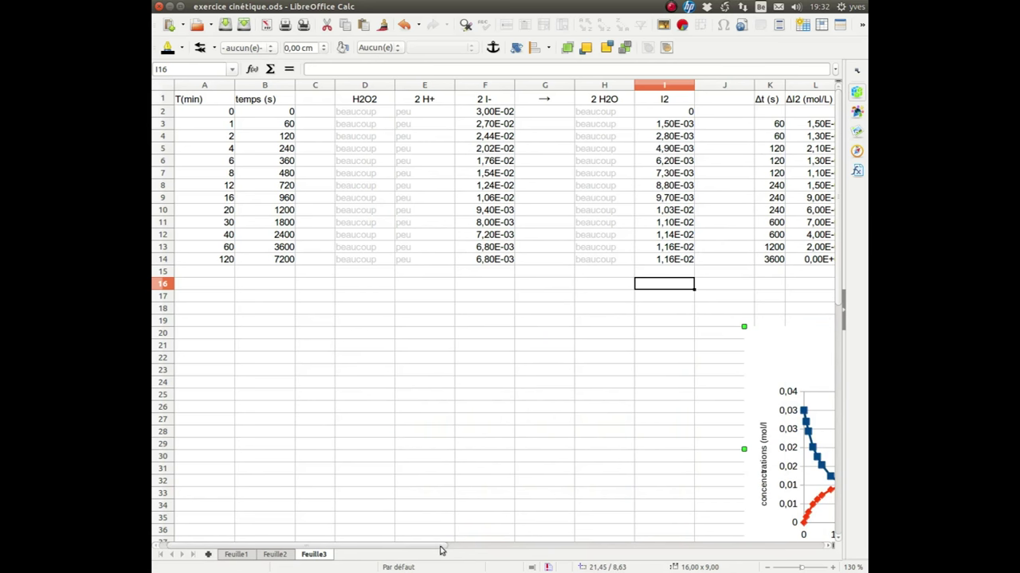
Insert an XY scatter chart with points and lines from the temps (s), v I2 and V I- columns, rows 1 to 14
left_click_drag(434, 549, 454, 549)
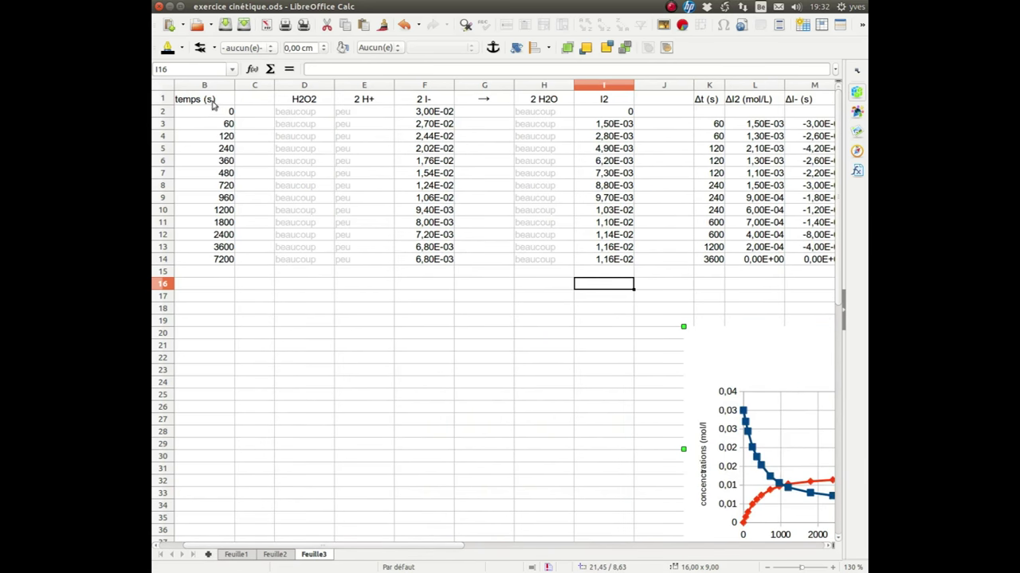
left_click_drag(208, 98, 224, 256)
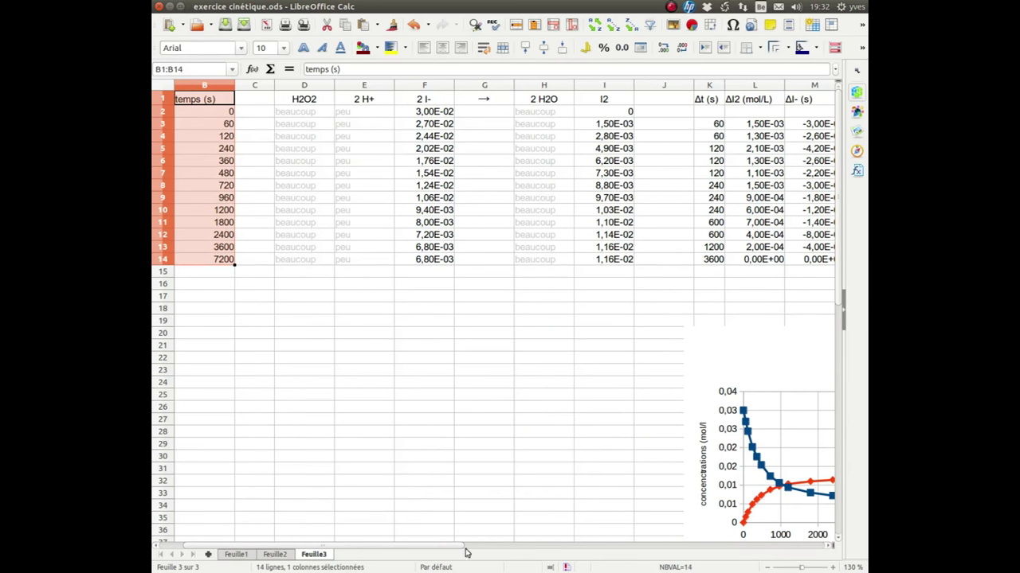
left_click_drag(459, 548, 563, 551)
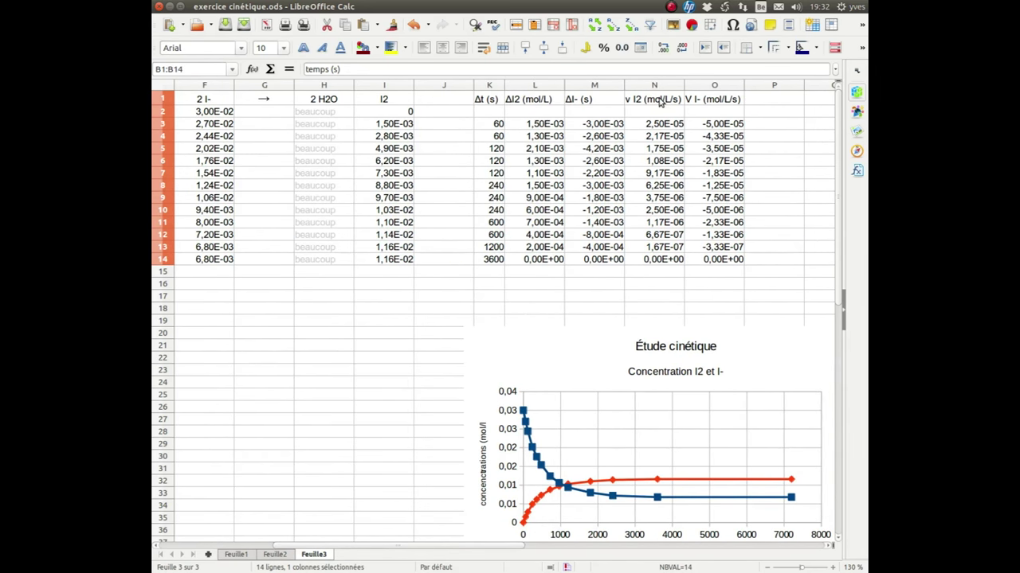
left_click_drag(658, 102, 685, 263)
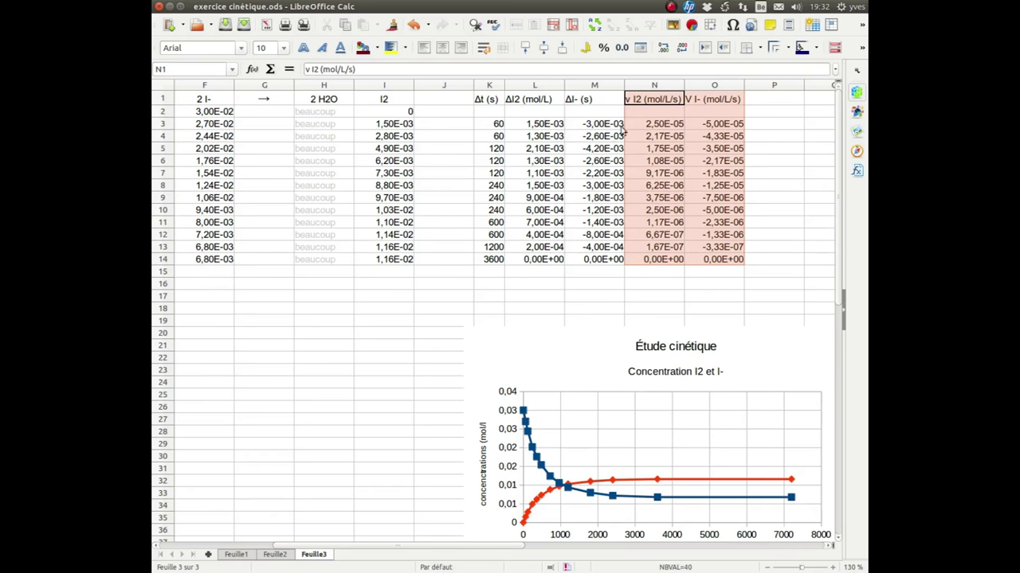
left_click(693, 27)
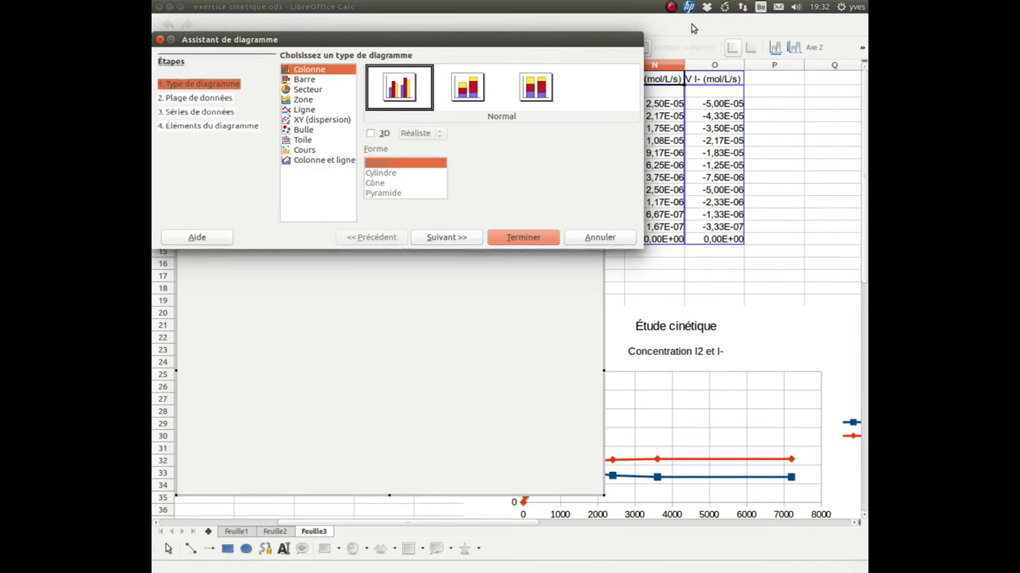
left_click(327, 119)
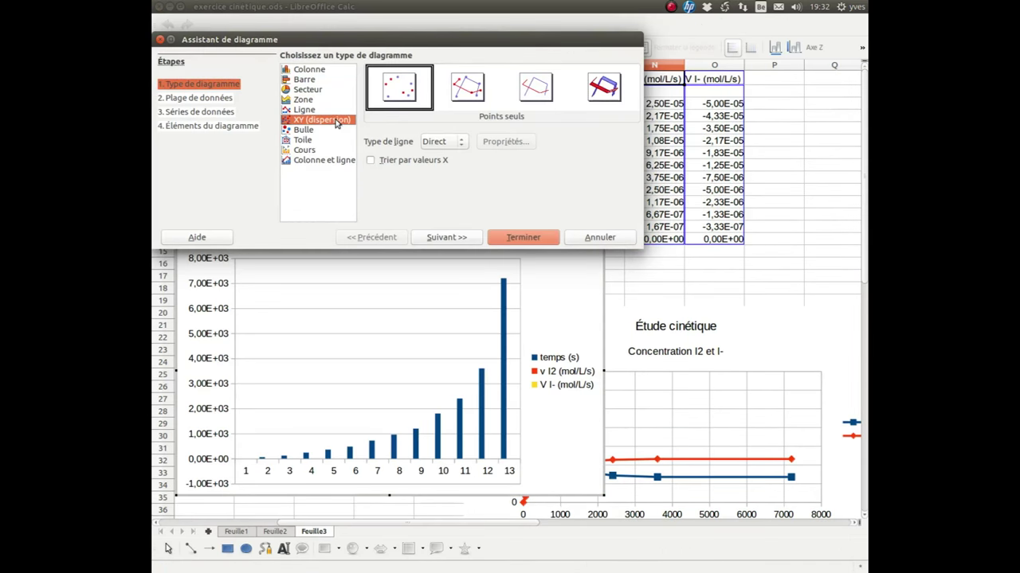
left_click(467, 87)
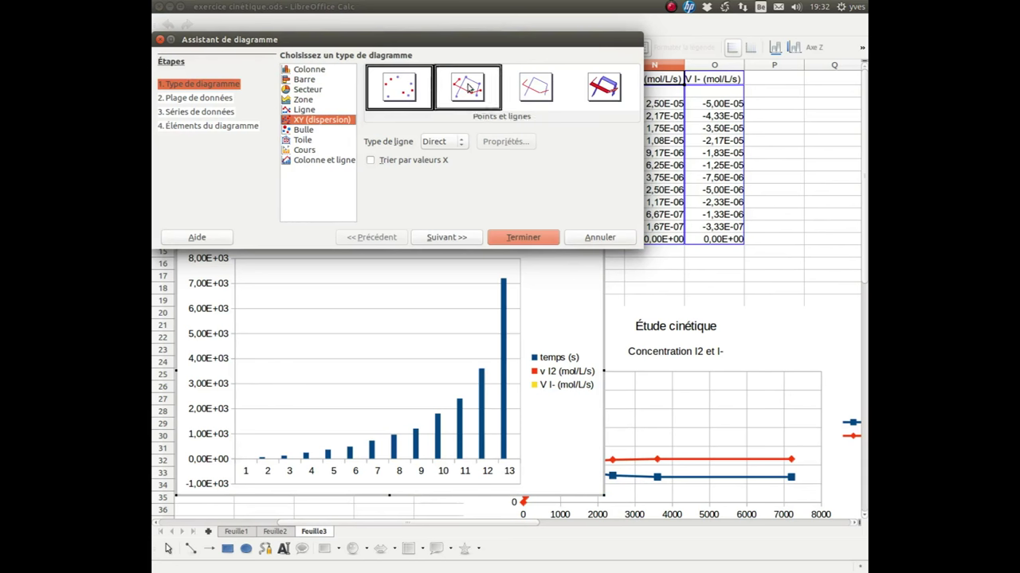
Title the reaction rate chart "Étude cinétique" and start its subtitle with "Vites"
left_click(234, 126)
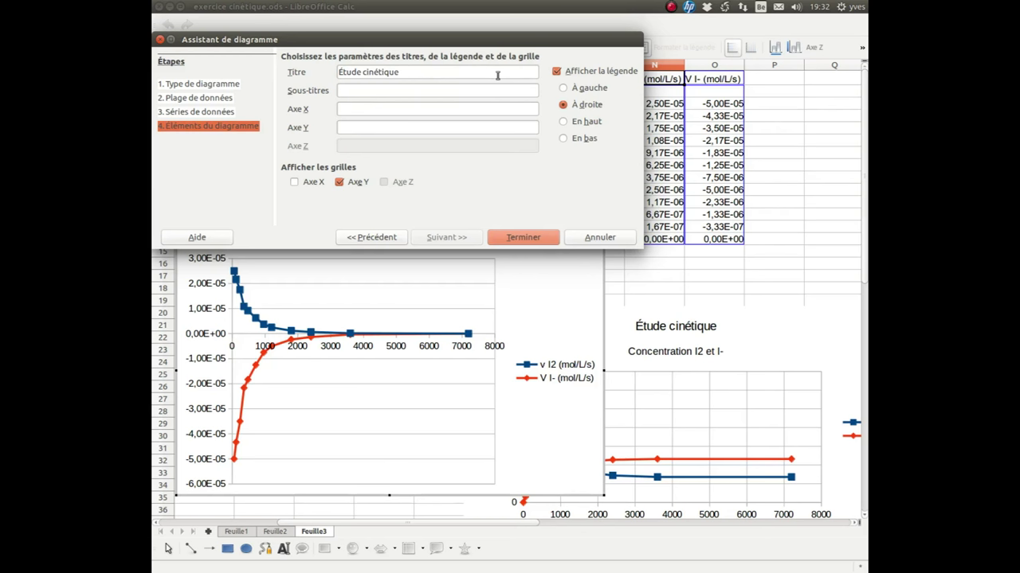
key("Tab")
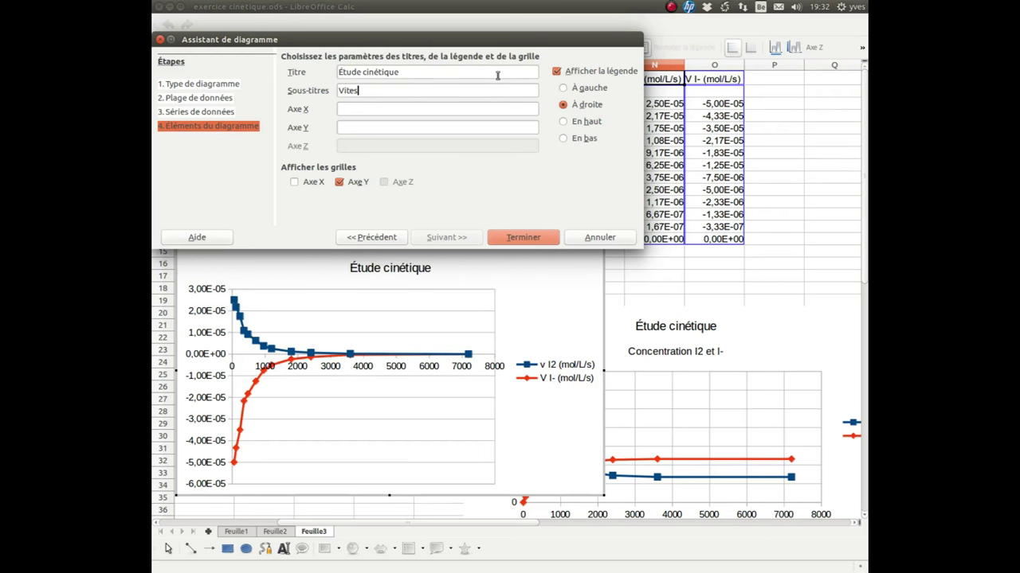